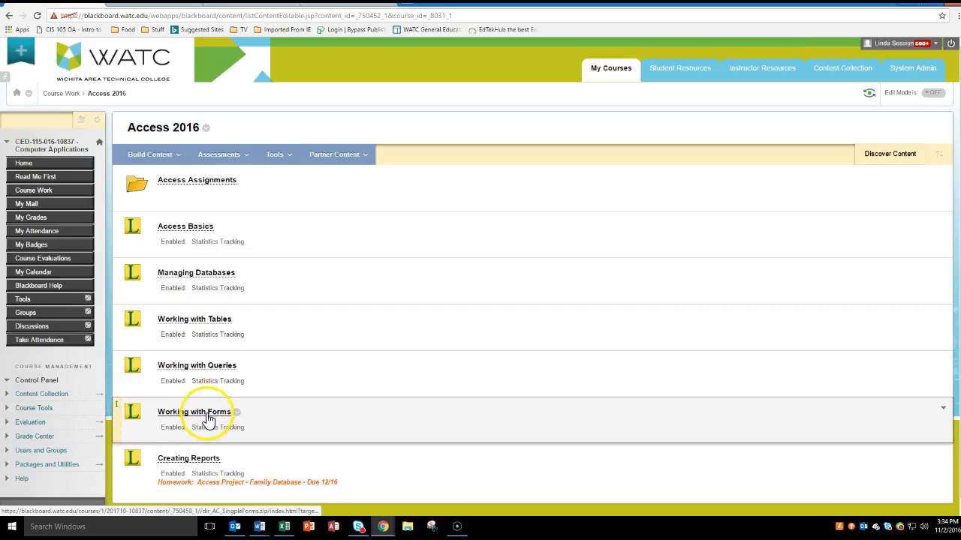
Step: Open Access Project_Family Database.pdf from the Access Assignments folder and reduce its browser window to less than half of the desktop
left_click(174, 184)
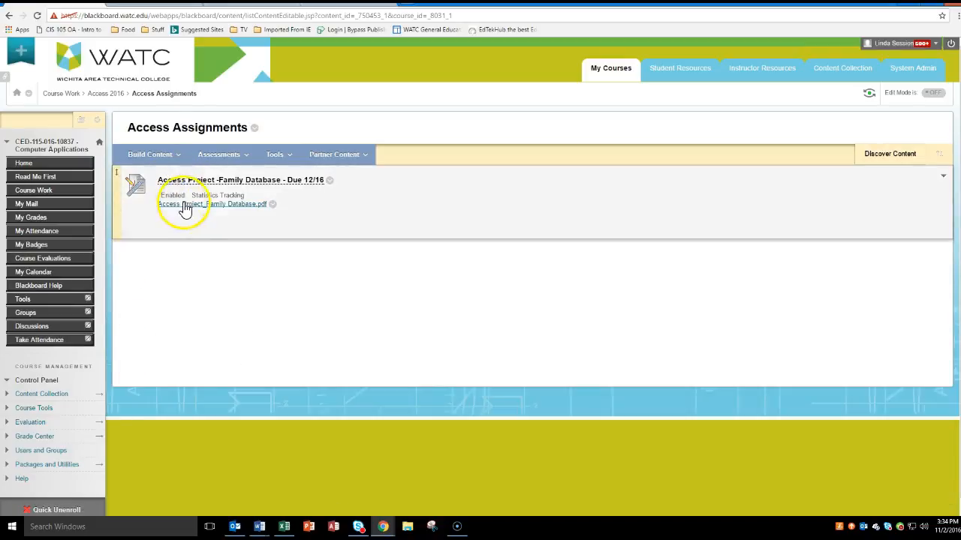
left_click(195, 206)
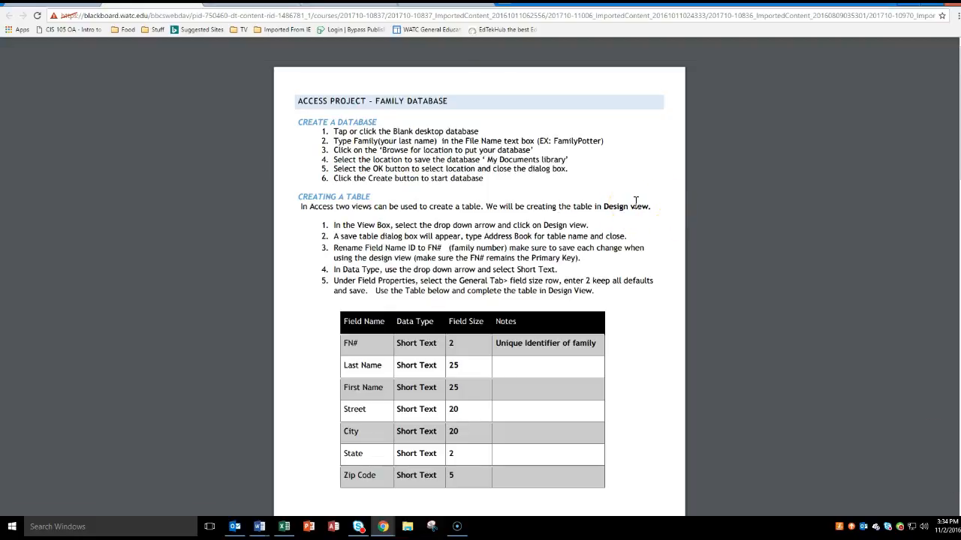
mouse_move(656, 54)
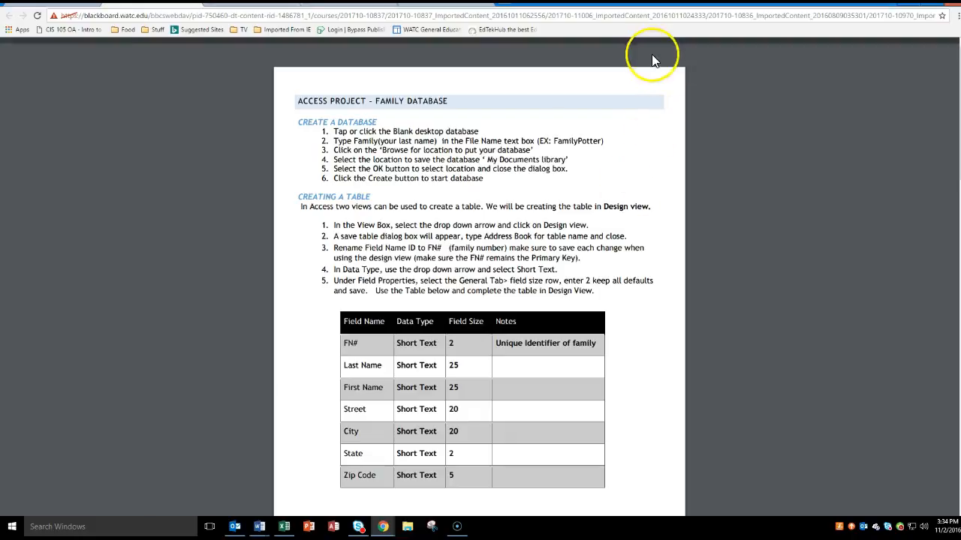
left_click_drag(444, 3, 215, 17)
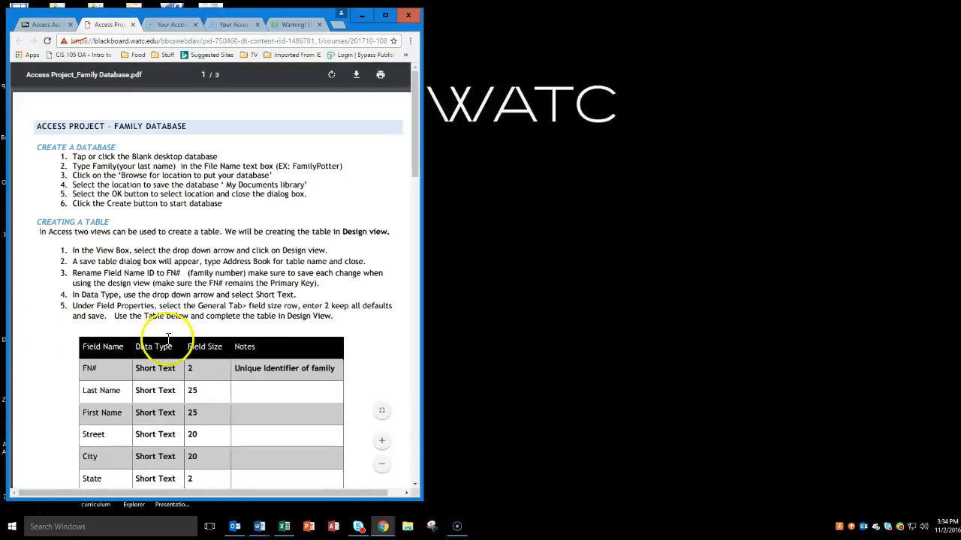
Step: Switch to Access and start a blank desktop database with the file name Family Database
left_click(334, 526)
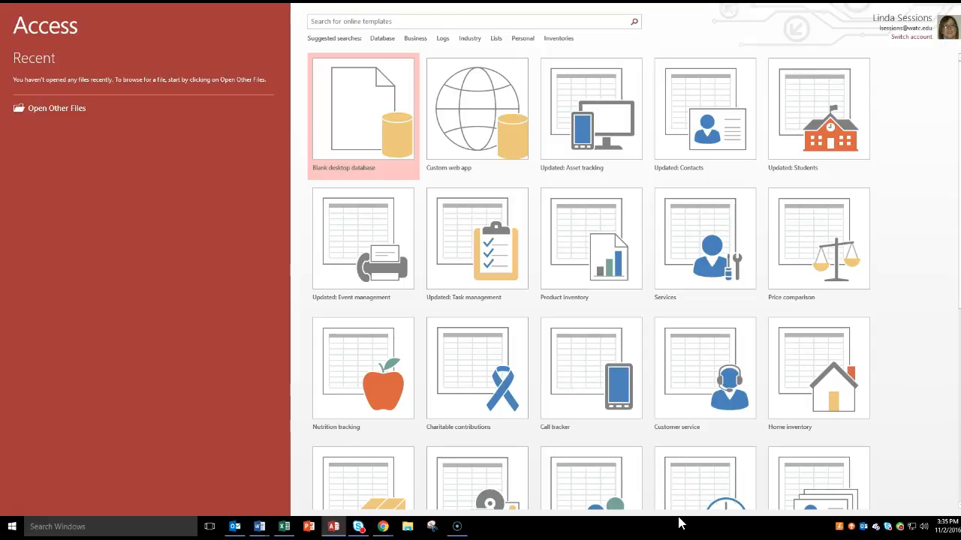
left_click(343, 125)
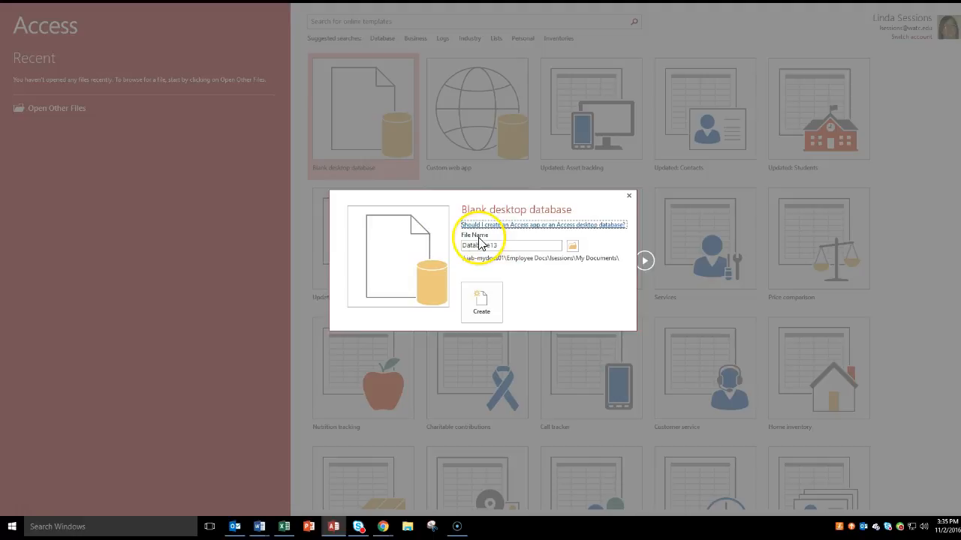
left_click(501, 246)
left_click_drag(459, 248, 507, 248)
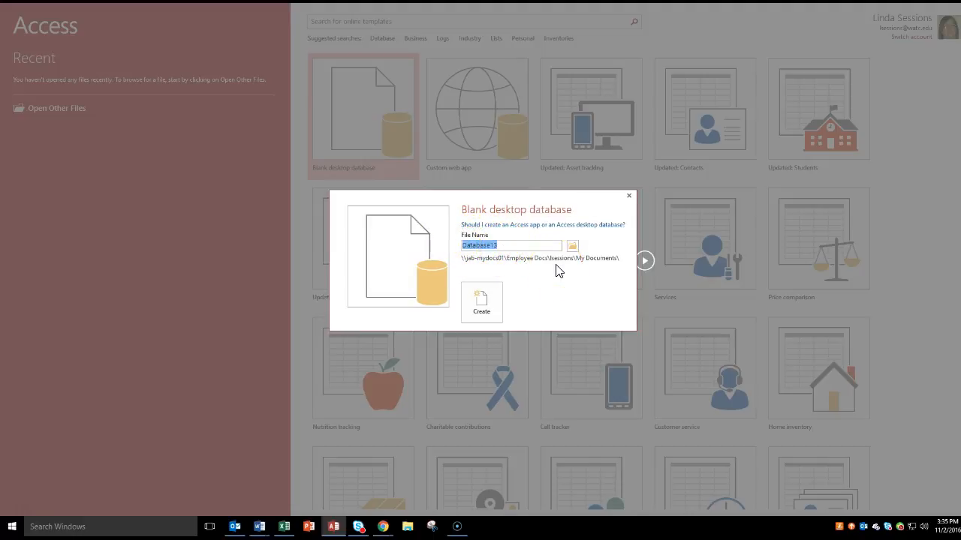
type("Family Databas")
Step: Set the Desktop as the save location for the Family Database file and create the database
left_click(573, 247)
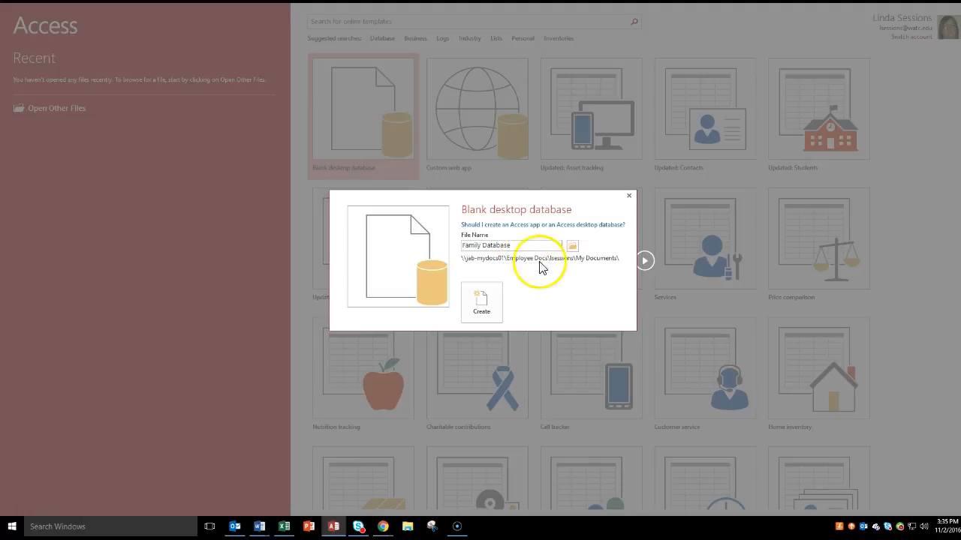
left_click(573, 246)
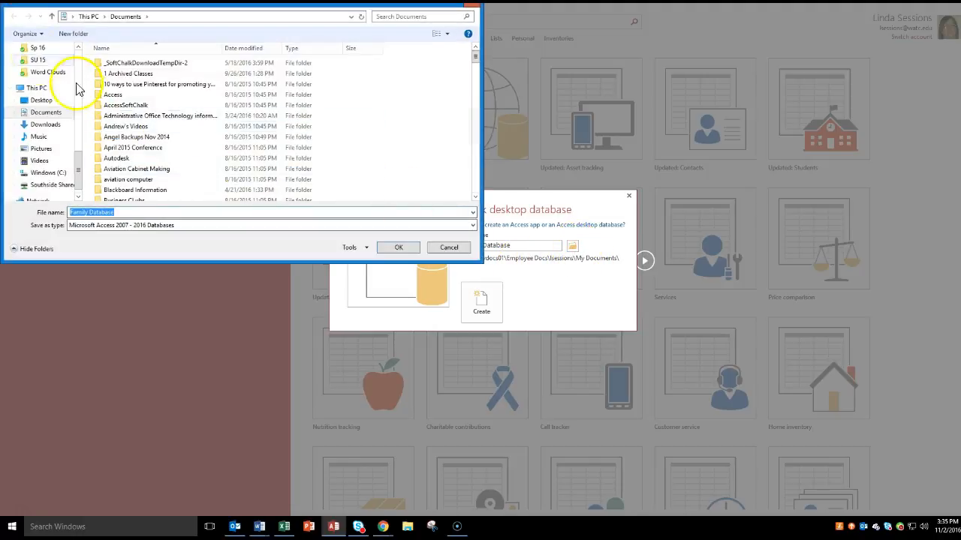
left_click_drag(79, 159, 72, 49)
left_click(42, 65)
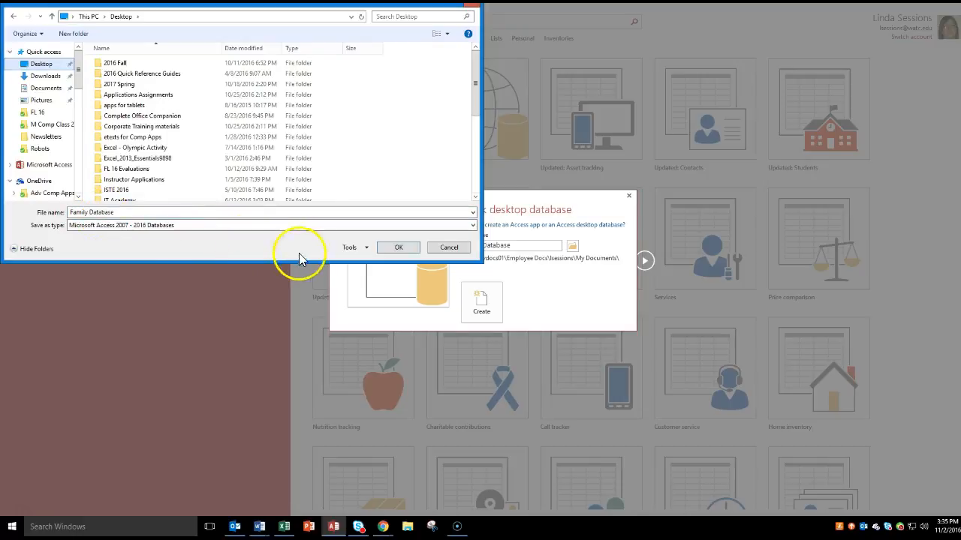
left_click(144, 227)
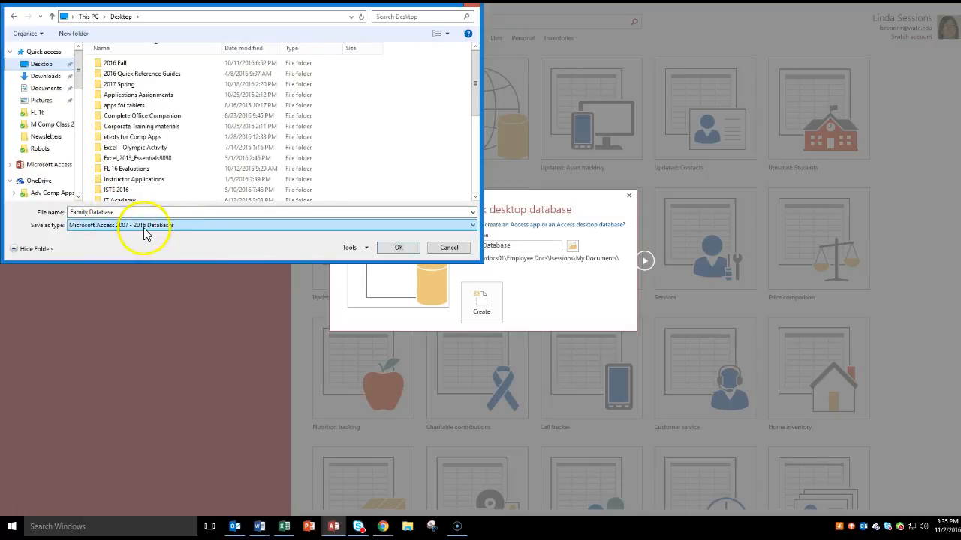
left_click(399, 247)
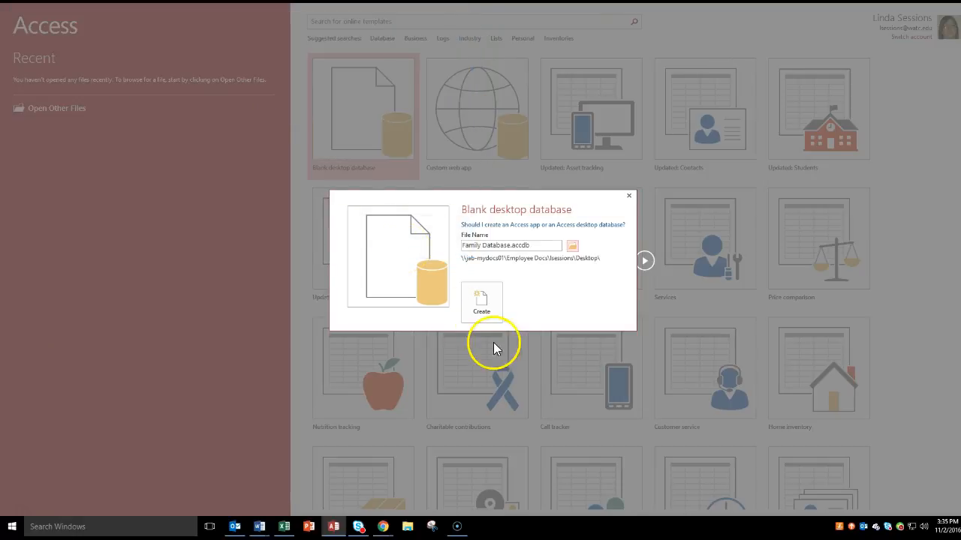
left_click(483, 312)
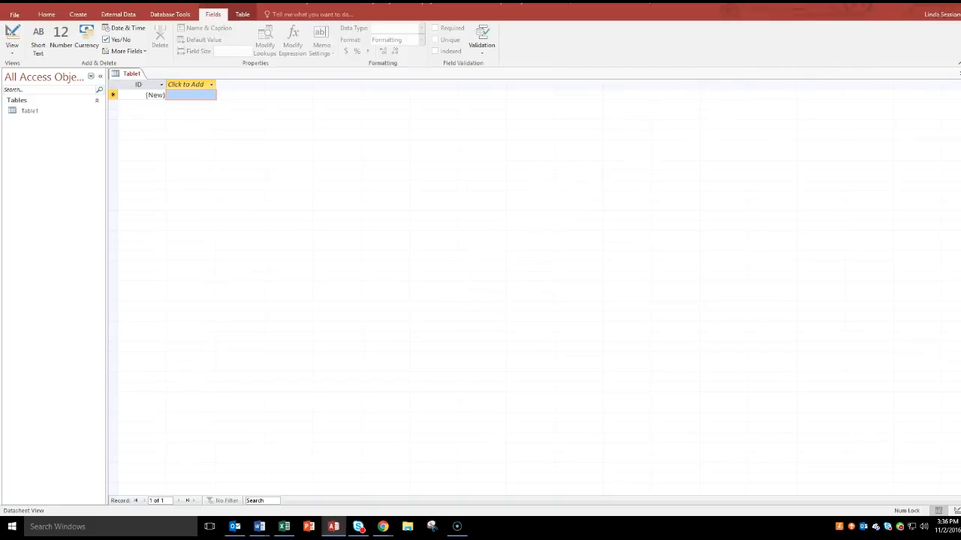
Step: Take the Access window out of full screen and enlarge it to cover most of the desktop
left_click_drag(938, 8, 737, 28)
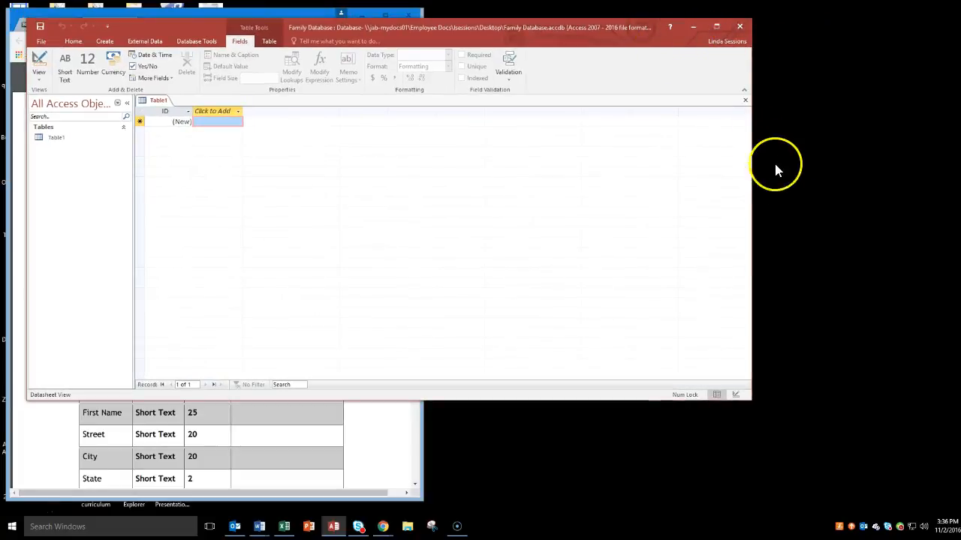
left_click_drag(752, 172, 931, 190)
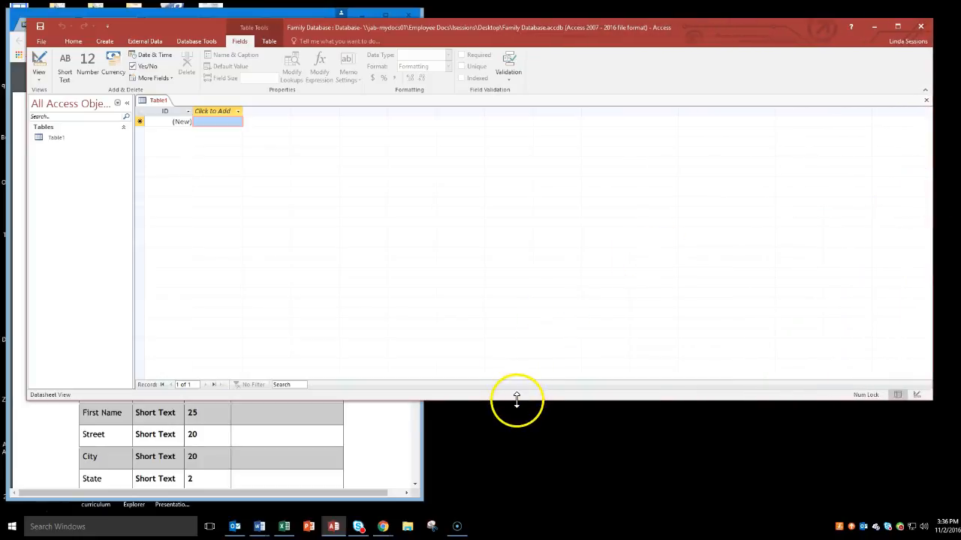
left_click_drag(516, 400, 515, 507)
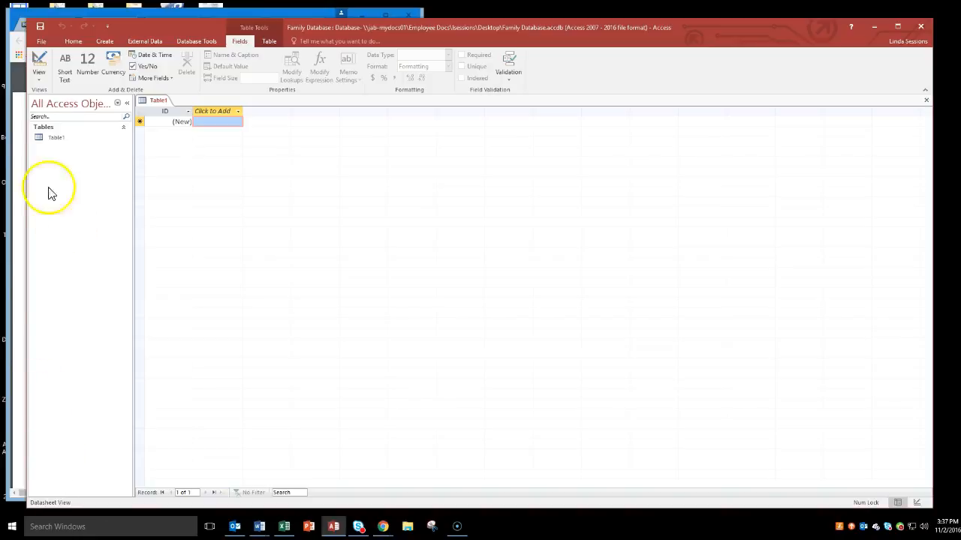
left_click(40, 82)
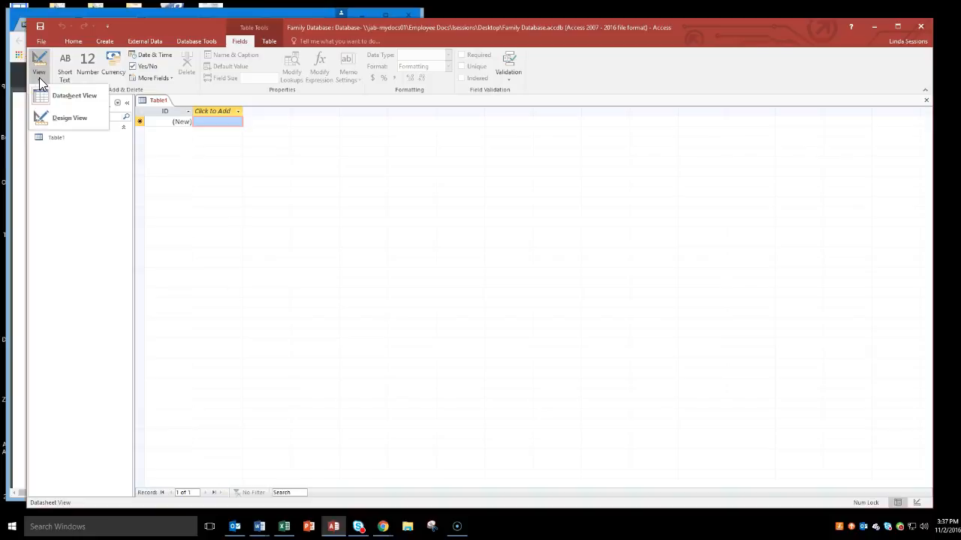
left_click(46, 123)
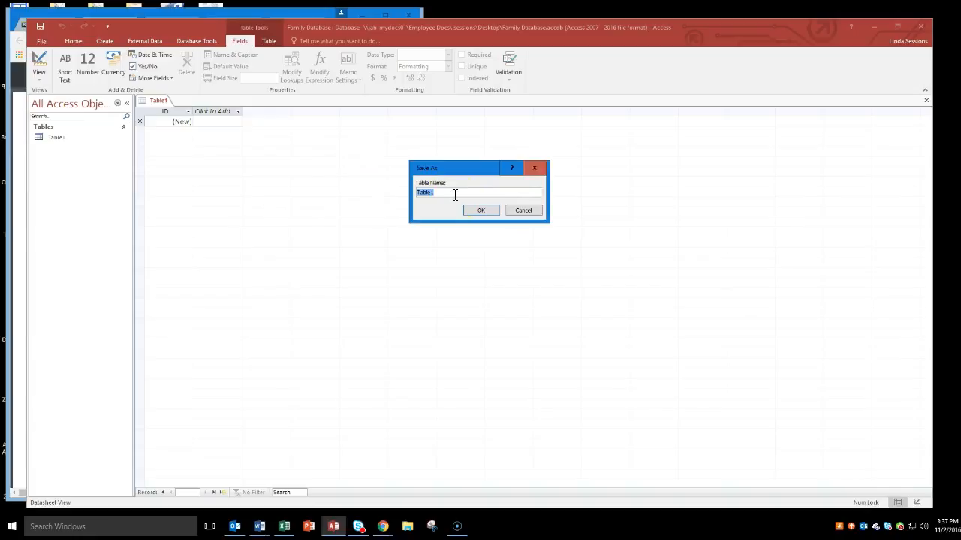
left_click(401, 31)
left_click(523, 210)
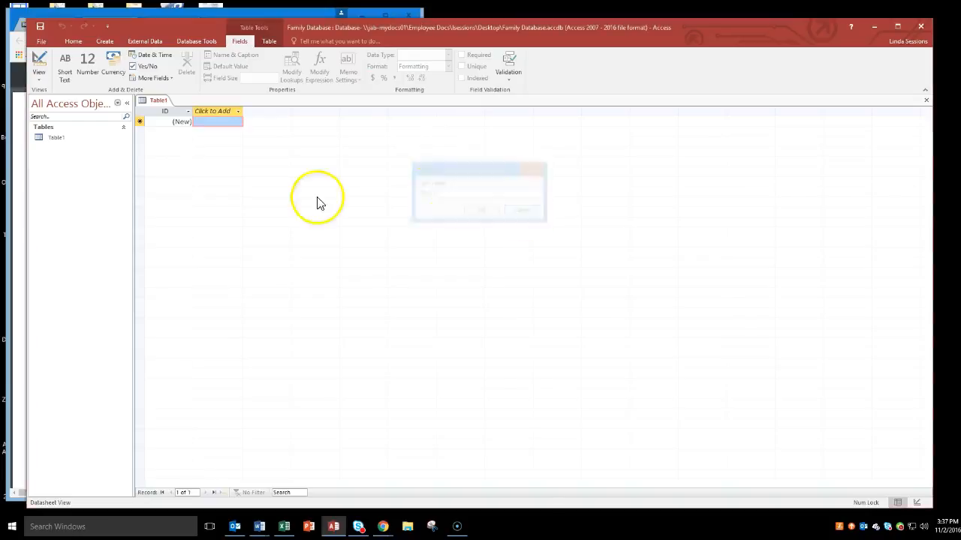
Step: Narrow the Access window to uncover the PDF instructions, and switch the new table to Design View, saving it as Address Book
left_click_drag(24, 247, 409, 274)
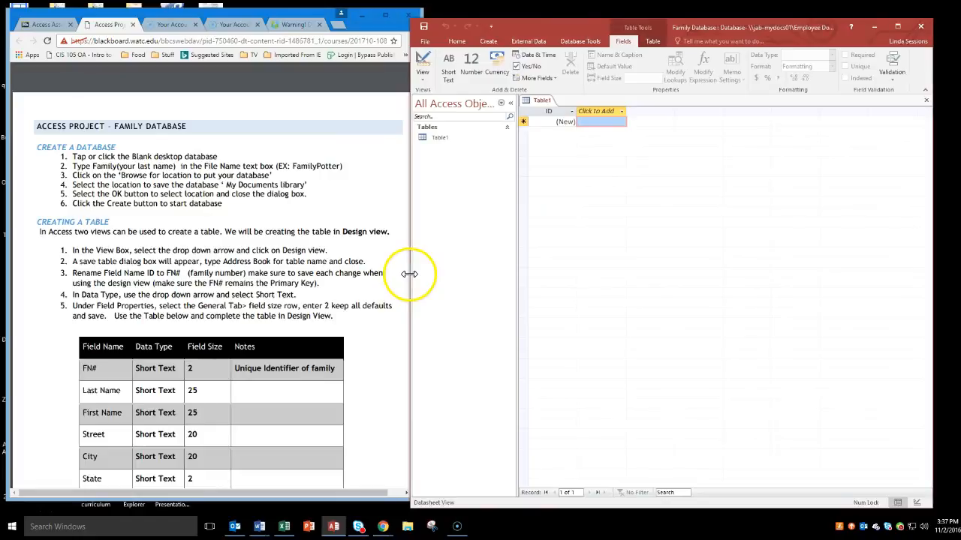
left_click(425, 82)
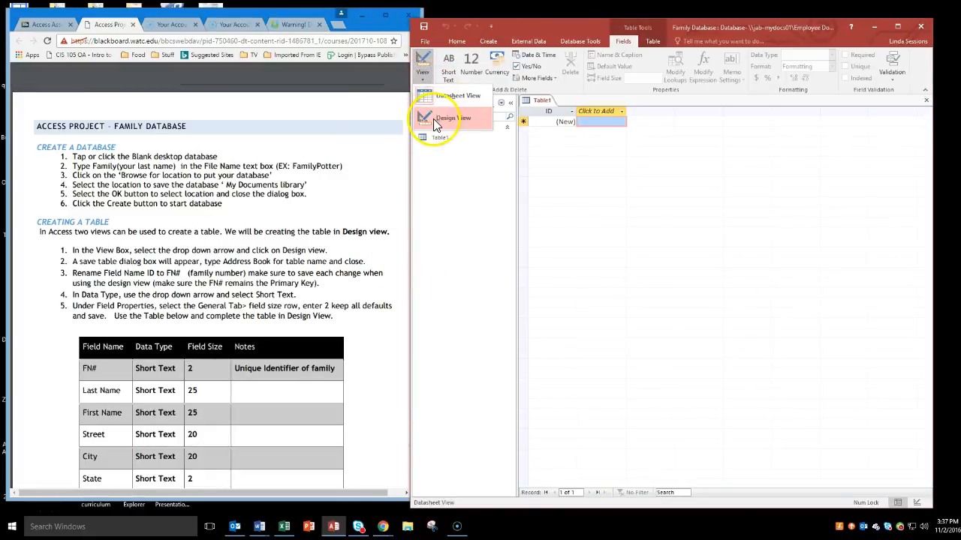
left_click(433, 119)
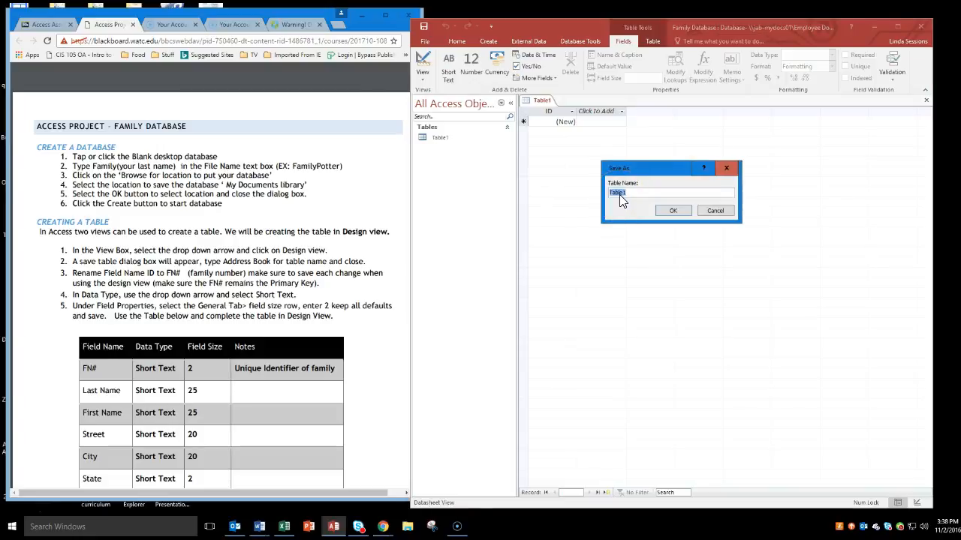
type("Address Book")
left_click(668, 211)
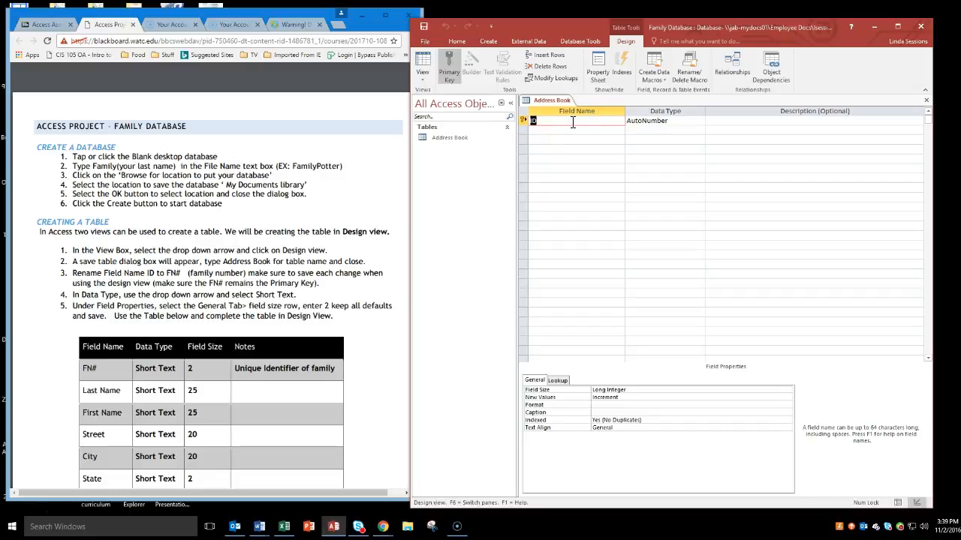
Step: Rename the ID field to FN# and set its data type to Short Text
type("FN#")
left_click(683, 121)
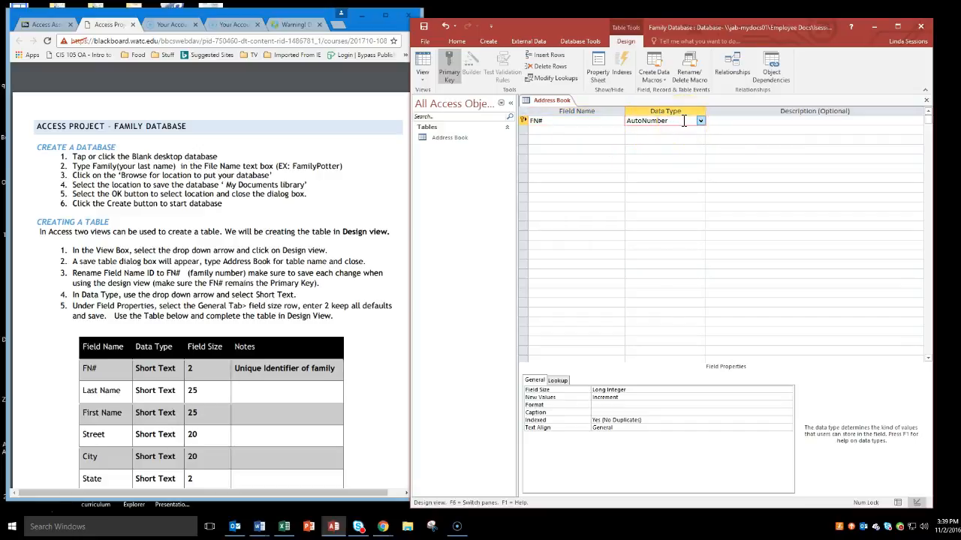
left_click(701, 121)
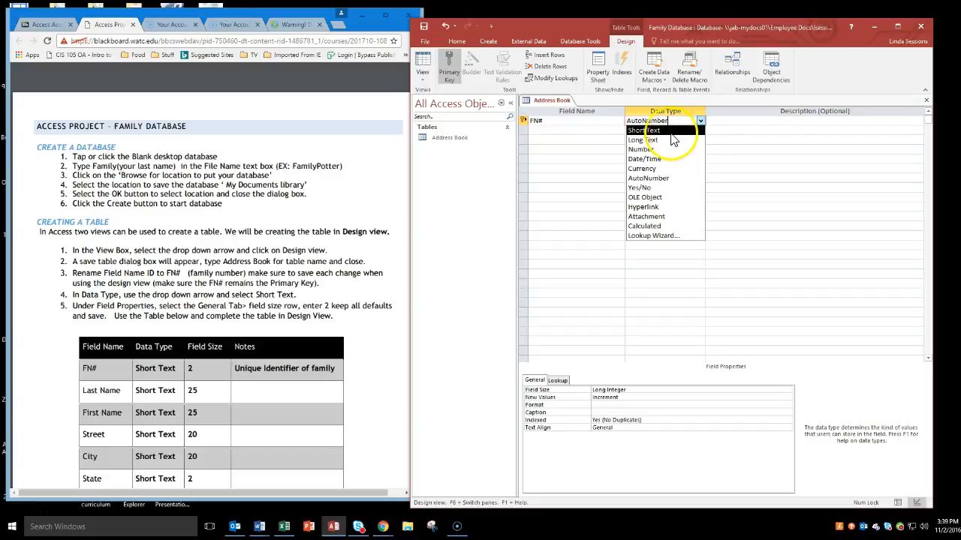
left_click(645, 131)
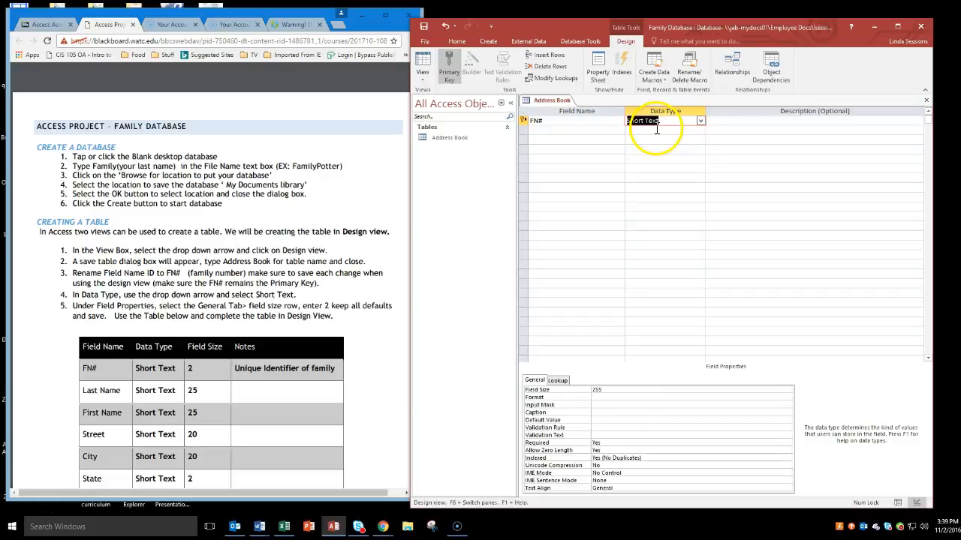
Step: Enter "Unique Identifier of family" as the description of the FN# field
left_click(733, 121)
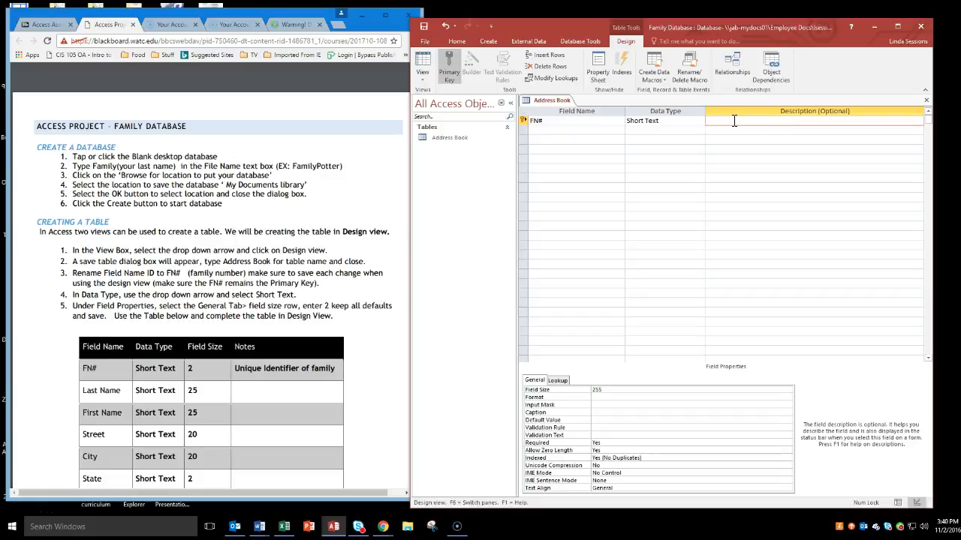
type("Unique Identifier of family")
left_click(782, 147)
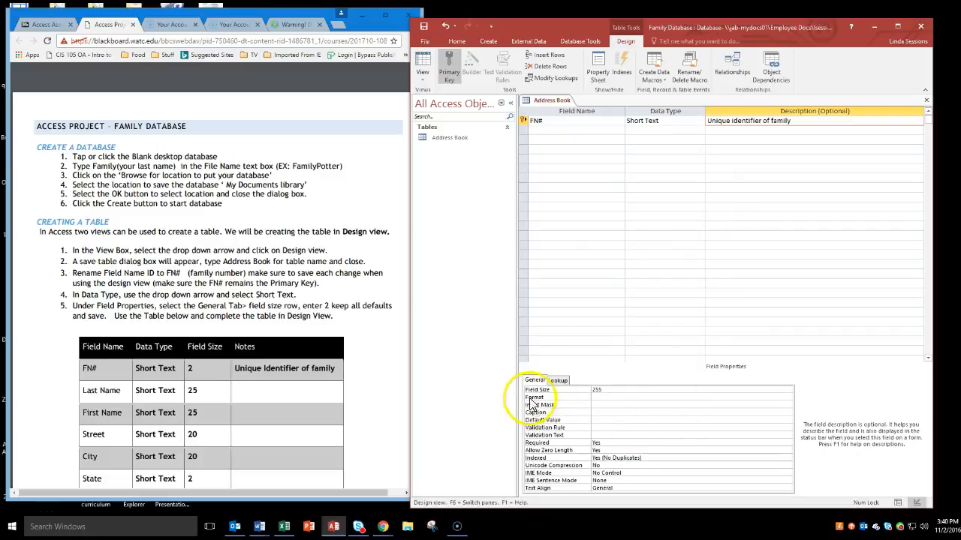
Step: Set the field size of FN# to 2
left_click(609, 391)
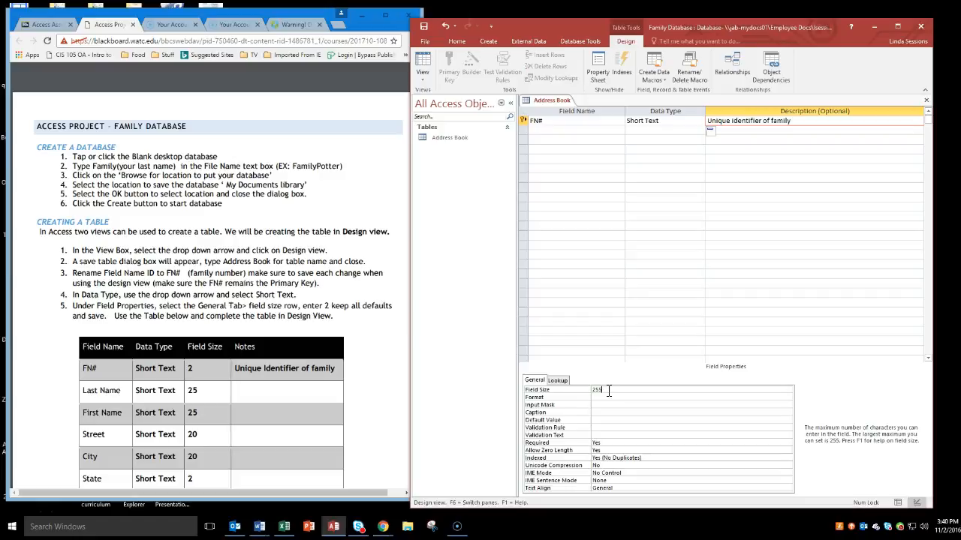
key("BackSpace")
key("BackSpace")
key("BackSpace")
type("2")
left_click(615, 397)
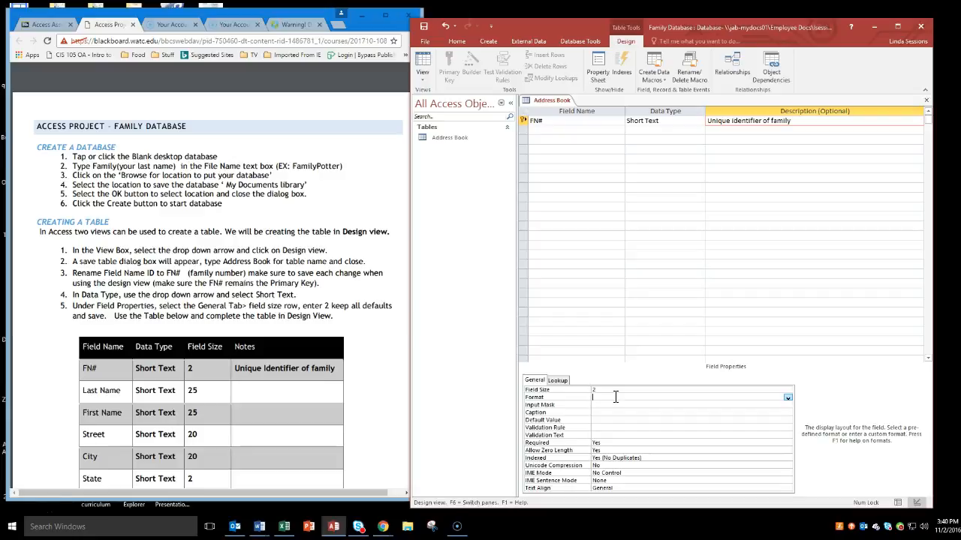
left_click(618, 403)
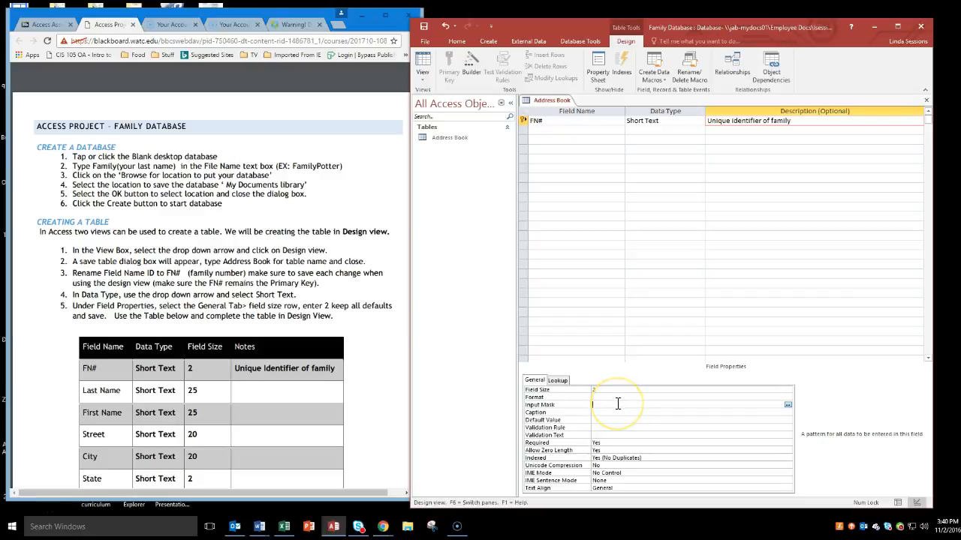
left_click(603, 412)
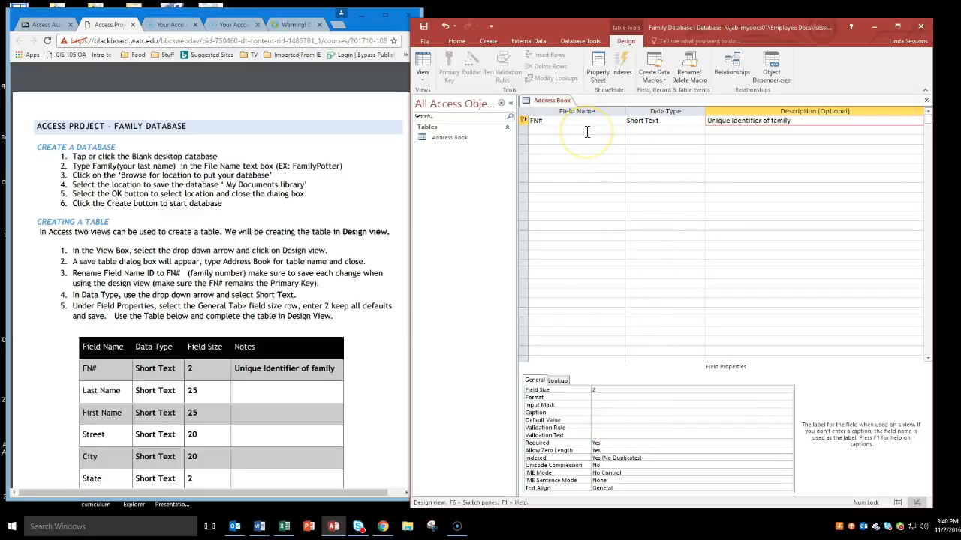
key("Down")
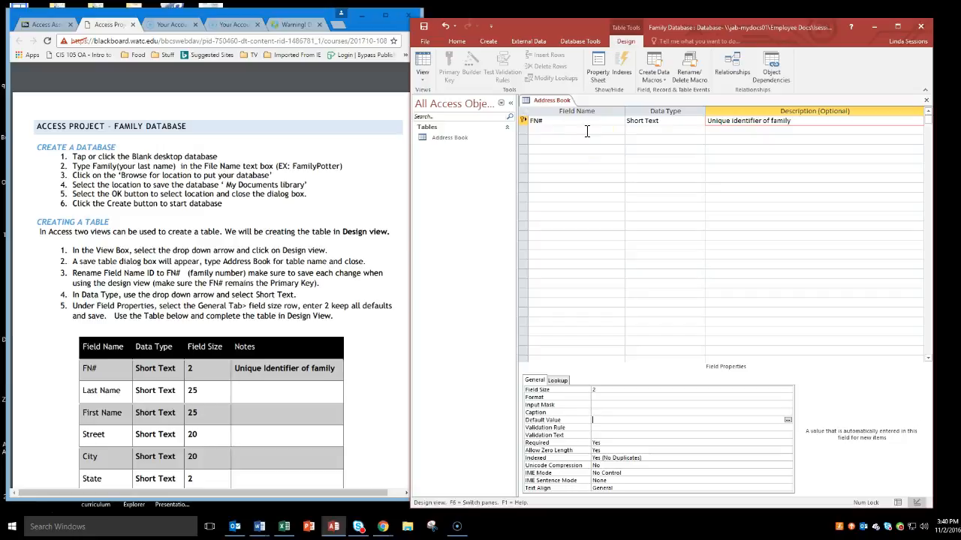
key("Down")
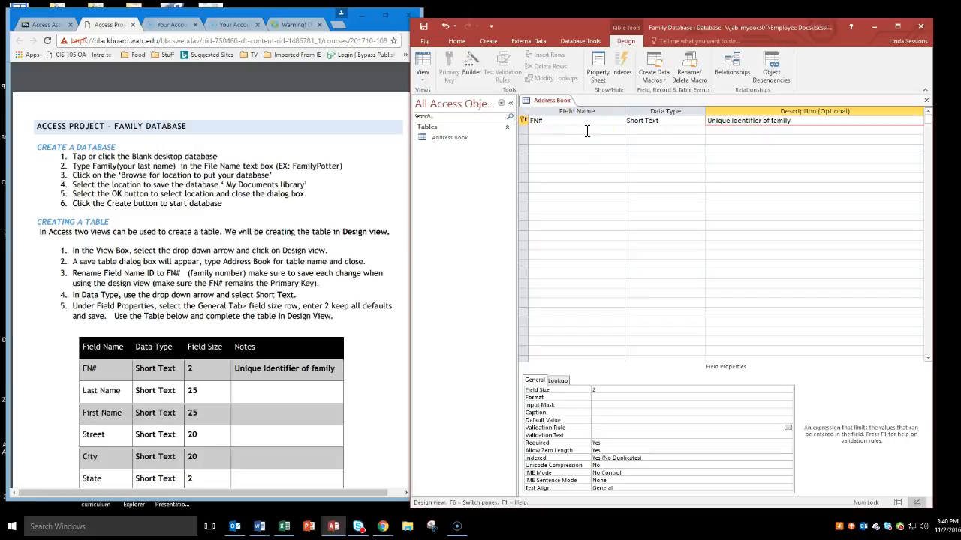
Step: Add a field named Last Name below FN# with the Short Text data type
left_click(573, 129)
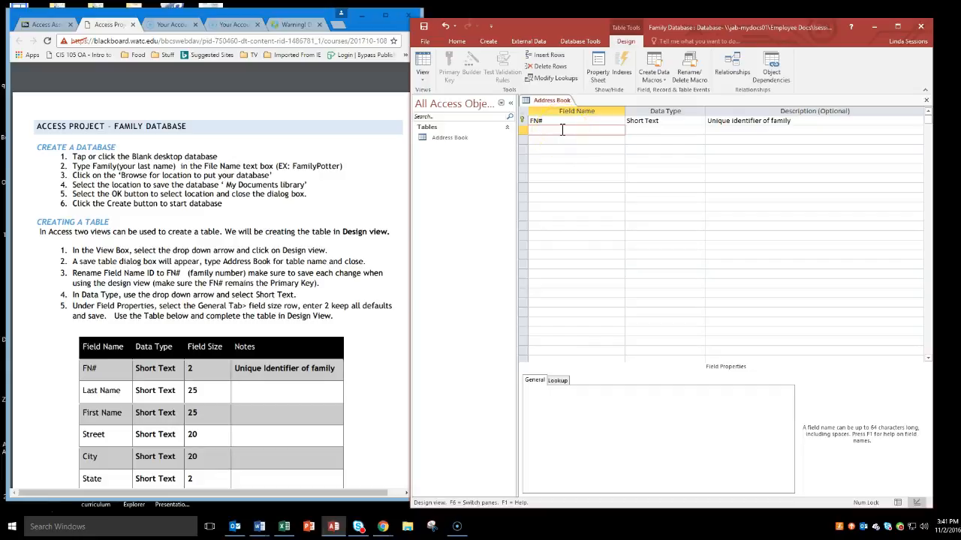
type("Last Name")
left_click(665, 144)
left_click(666, 131)
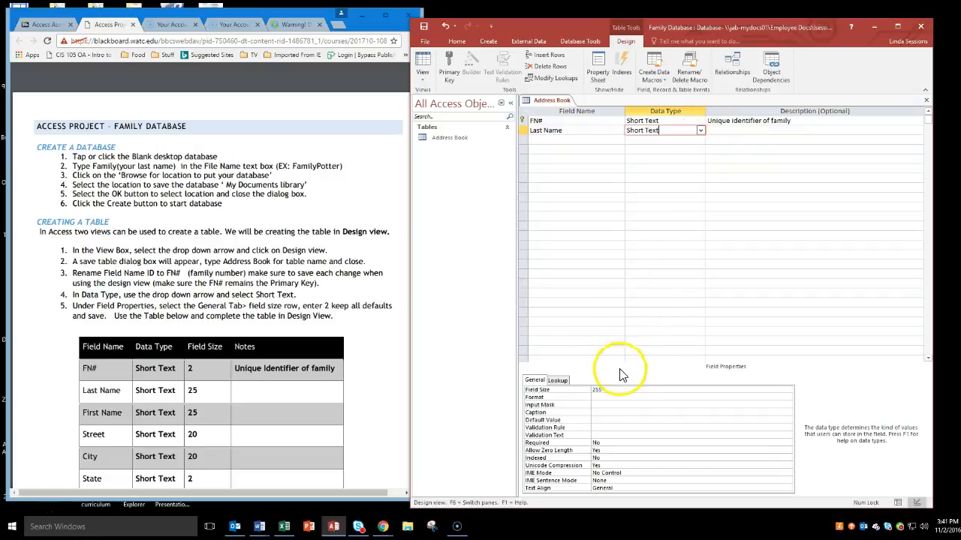
Step: Set the Last Name field size to 25 and add a First Name field as Short Text with field size 25
left_click(614, 391)
key("BackSpace")
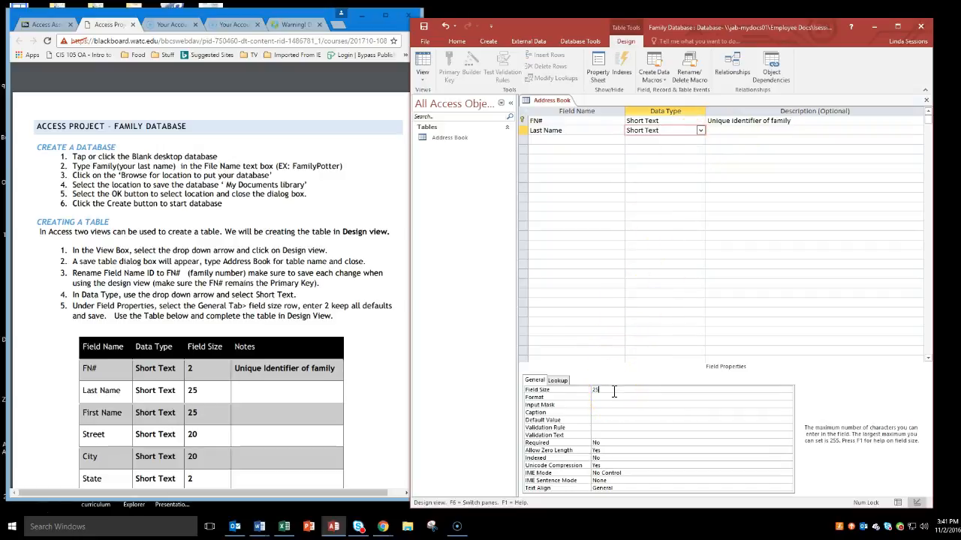
left_click(561, 140)
type("First Name")
key("Tab")
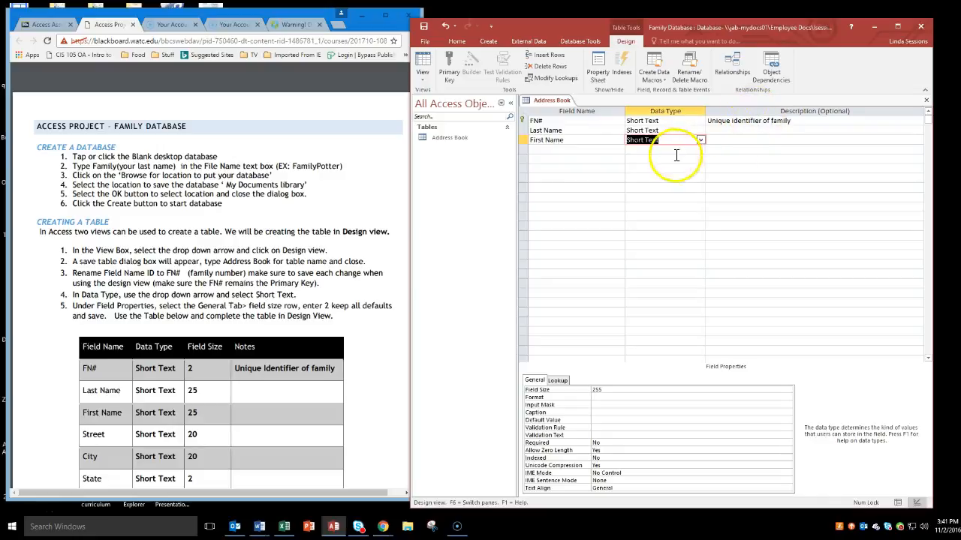
left_click(611, 391)
key("BackSpace")
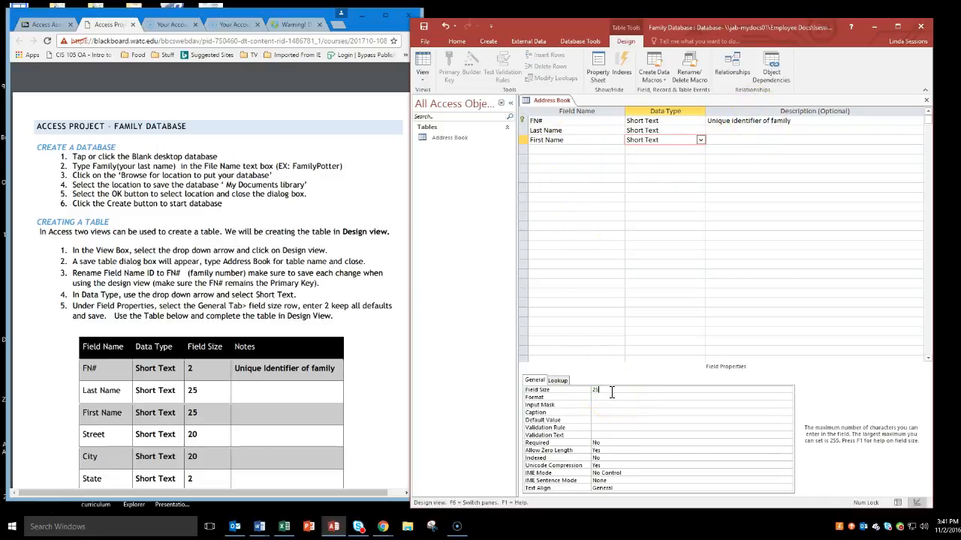
Step: Add a Street field below First Name with the Short Text data type and a field size of 20
left_click(589, 148)
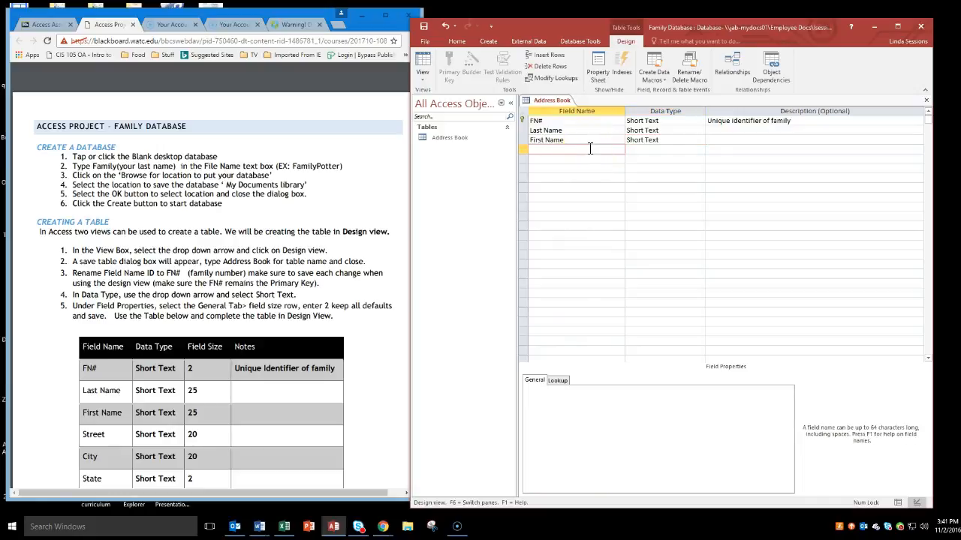
type("Street")
key("Tab")
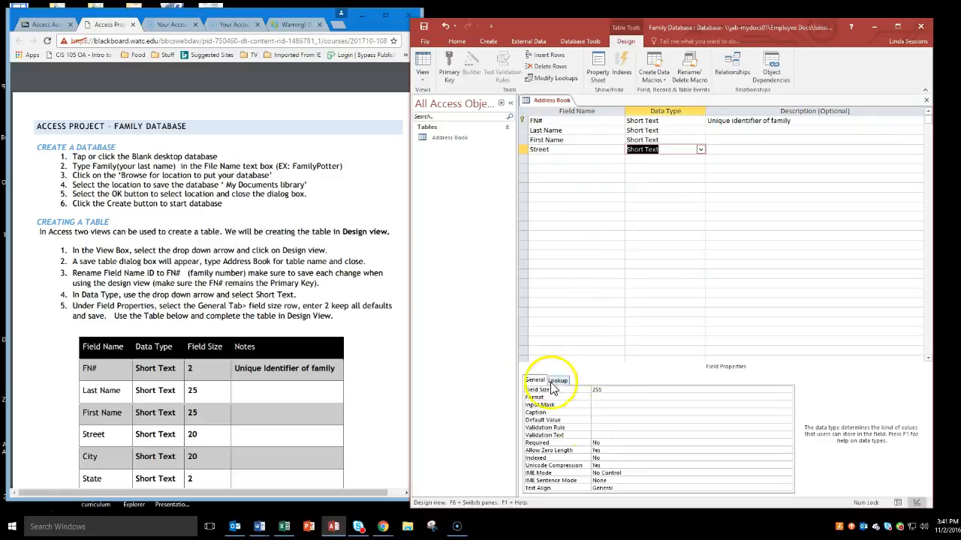
left_click(618, 390)
type("20")
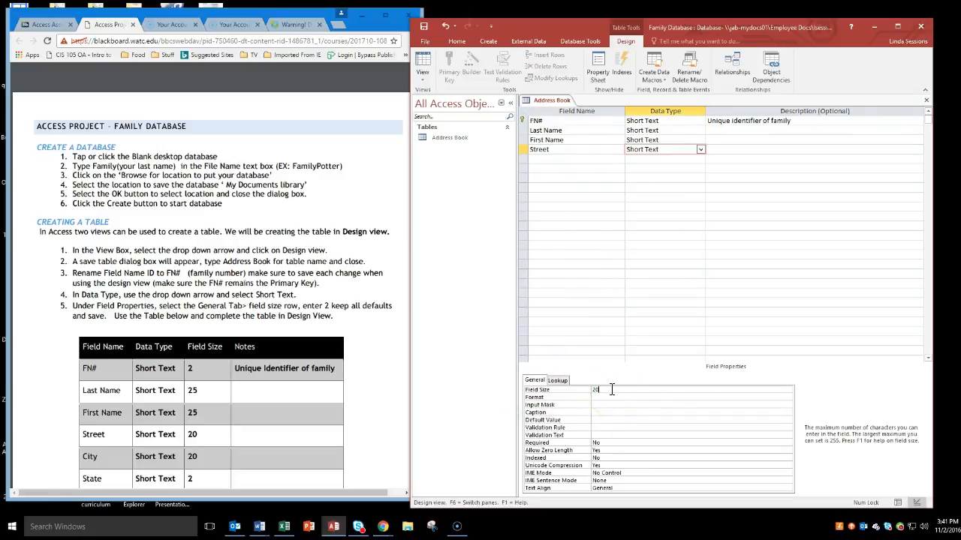
Step: Add a City field below Street with the Short Text data type and a field size of 20
left_click(553, 159)
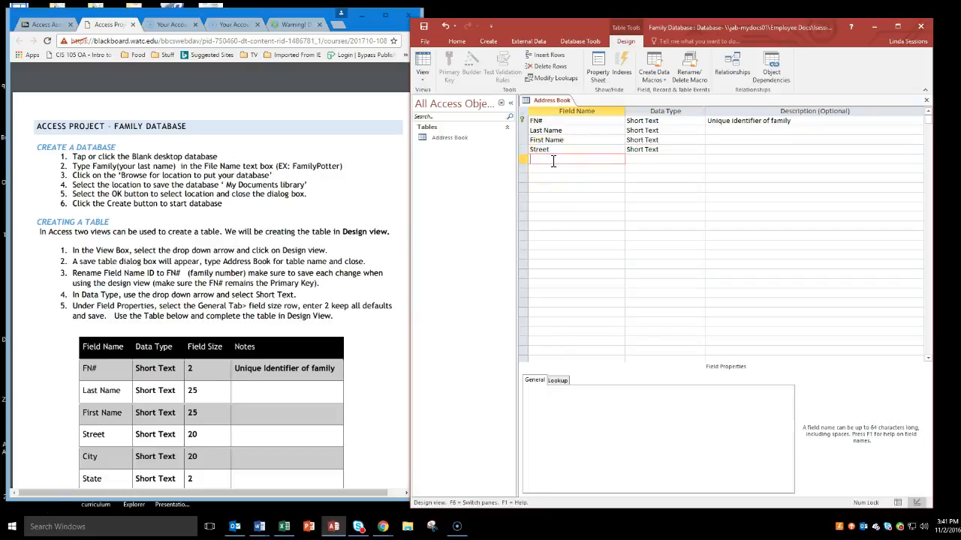
key("Tab")
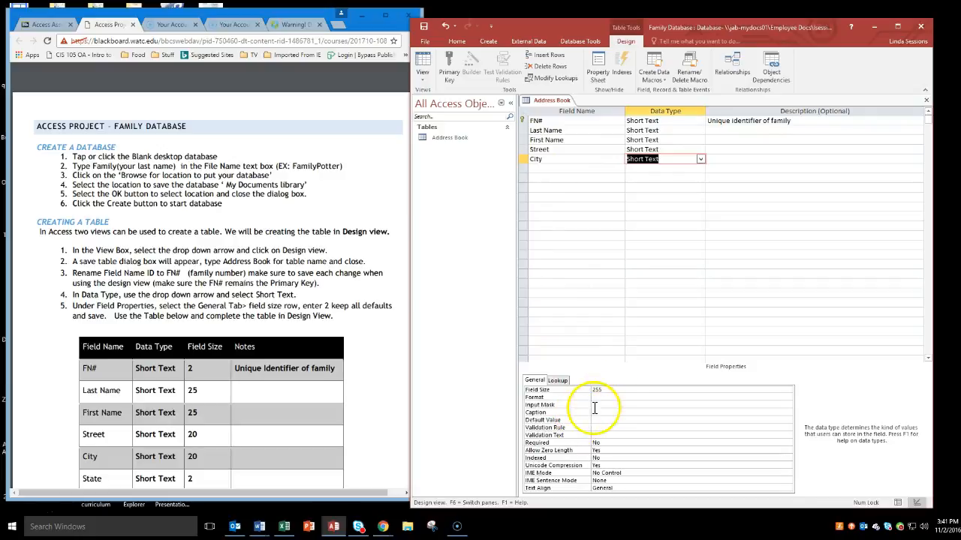
double_click(607, 386)
type("2")
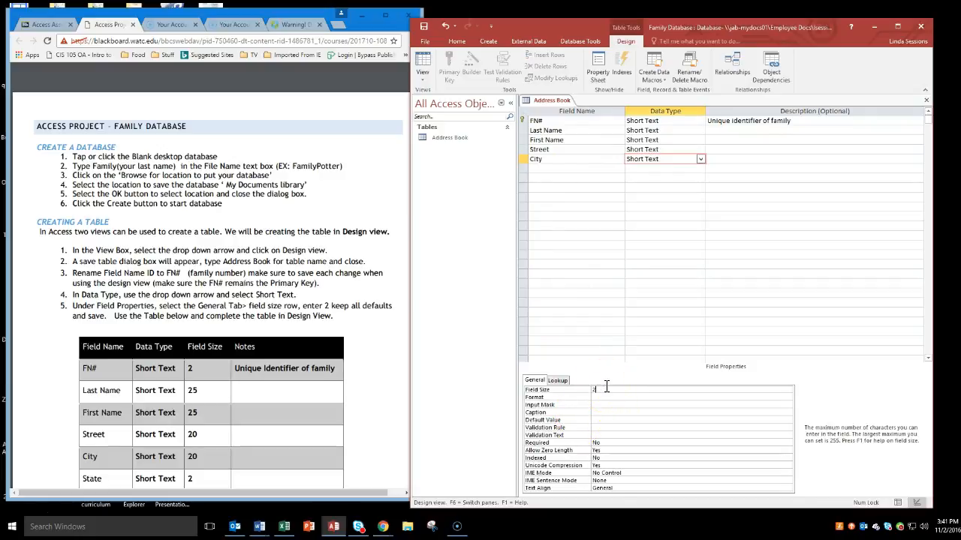
type("0")
Step: Following the field table in the project PDF, add a State field below City as Short Text with field size 2
left_click(360, 365)
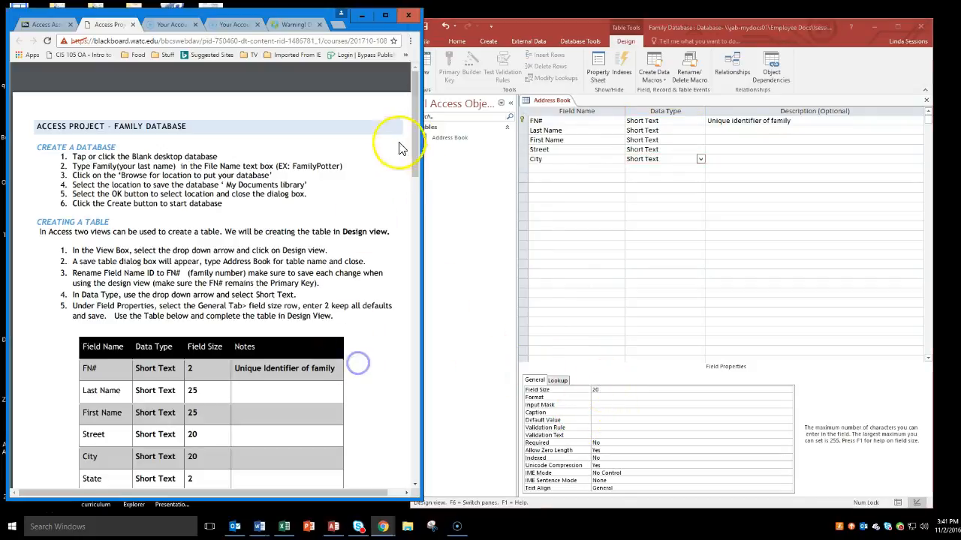
left_click_drag(419, 150, 415, 209)
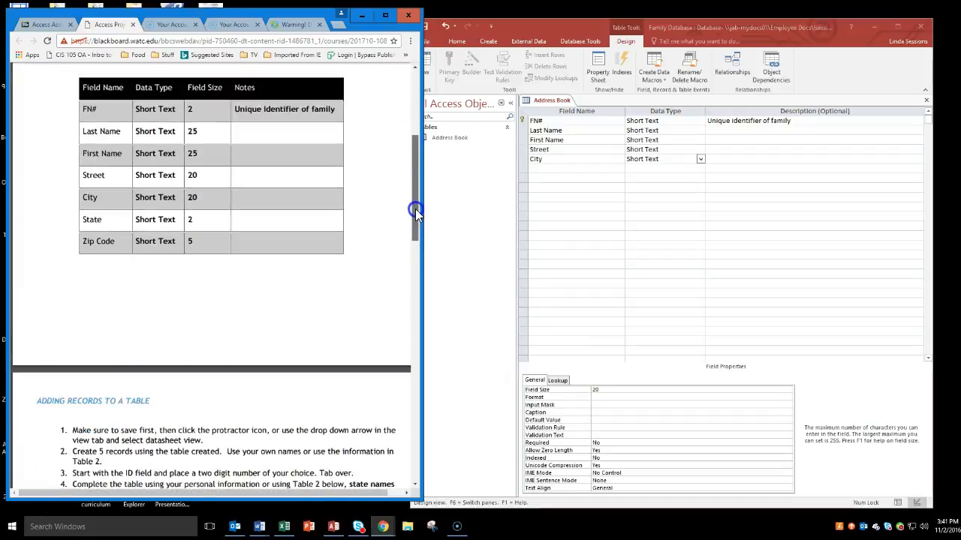
left_click(553, 168)
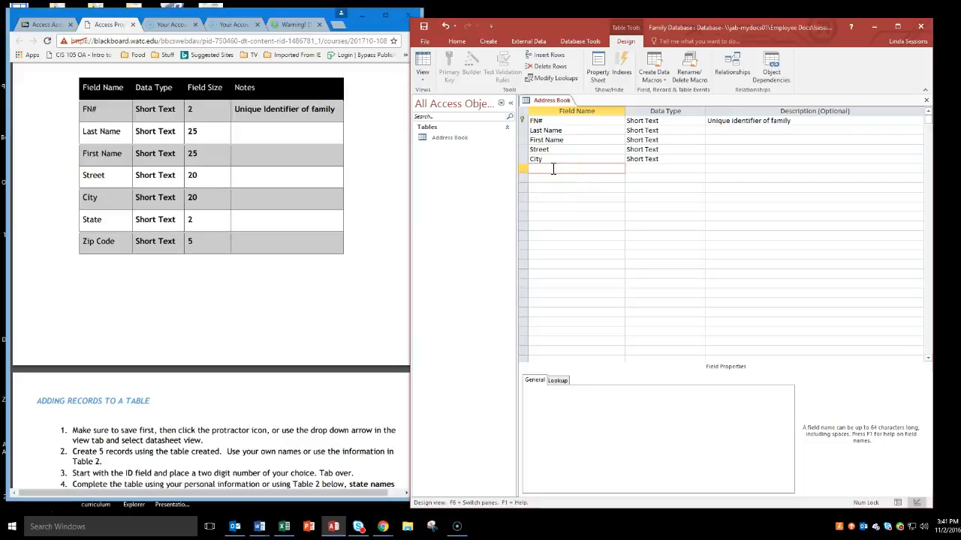
type("State")
key("Tab")
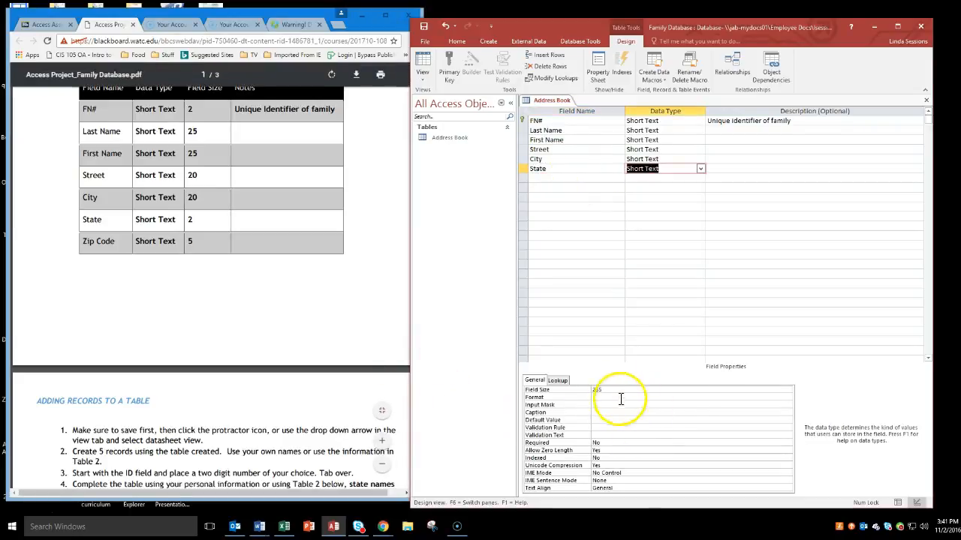
left_click(617, 396)
left_click(618, 393)
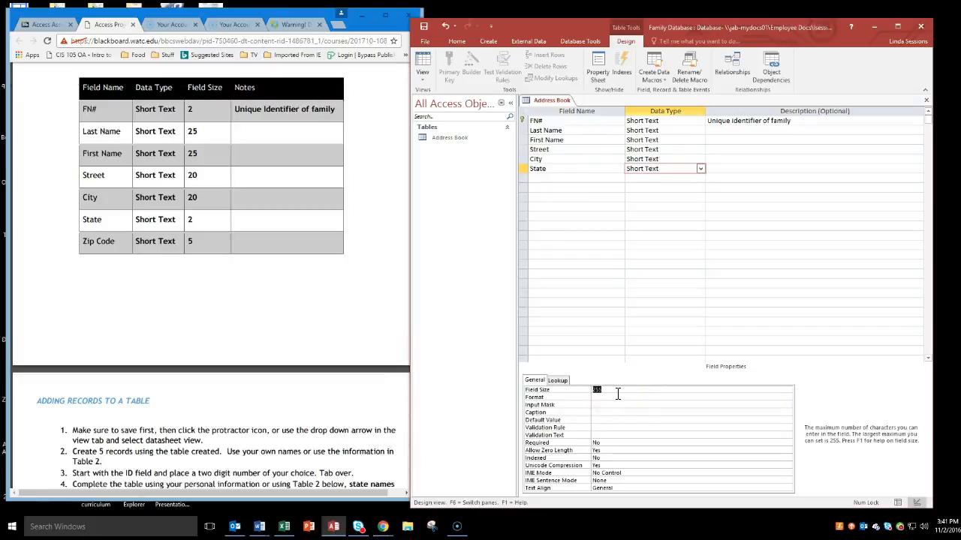
type("2")
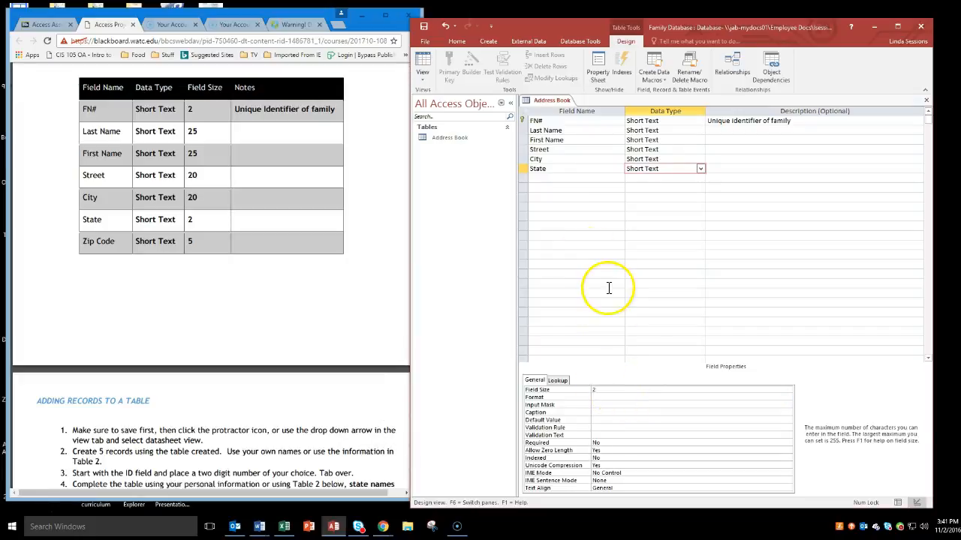
Step: Add a Zip Code field below State with the Short Text data type and a field size of 5
left_click(603, 179)
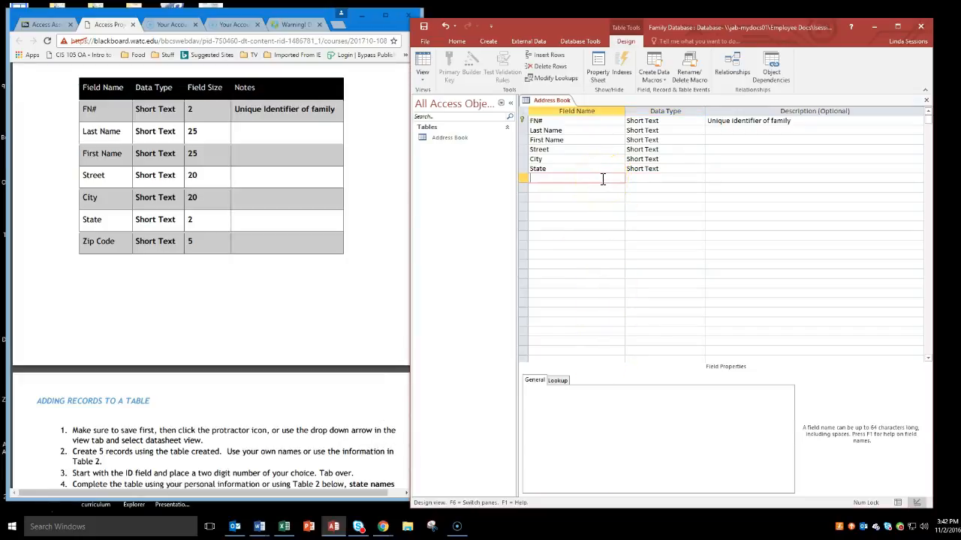
type("Zip Code`")
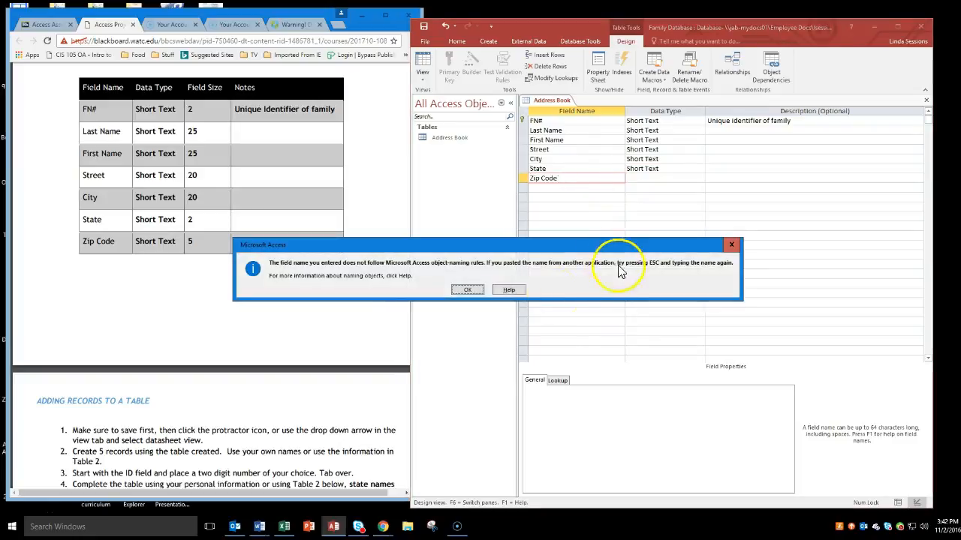
left_click(480, 290)
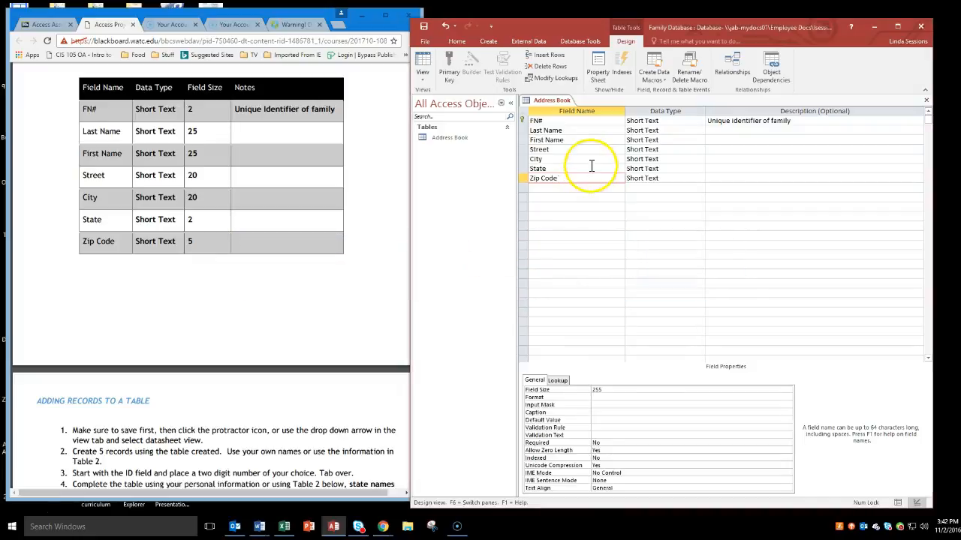
key("Tab")
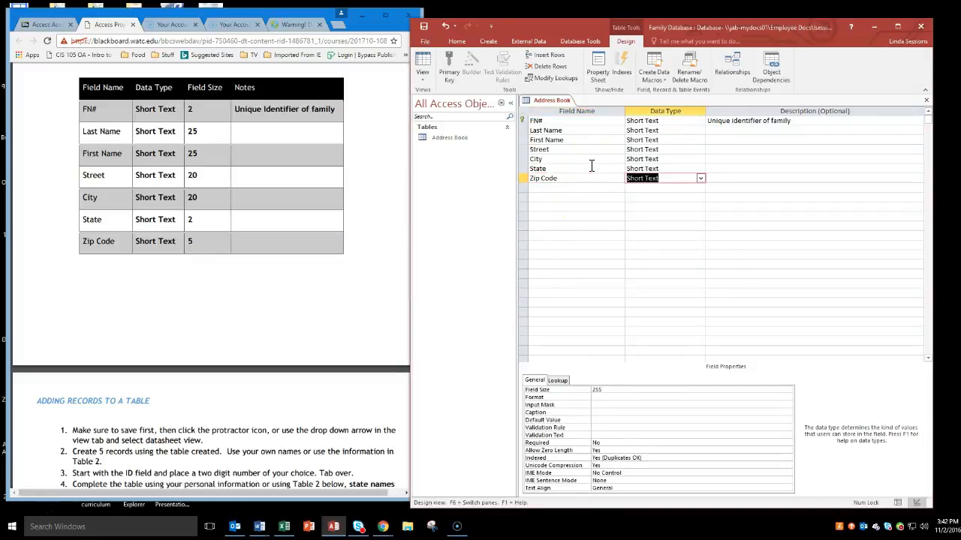
left_click(595, 391)
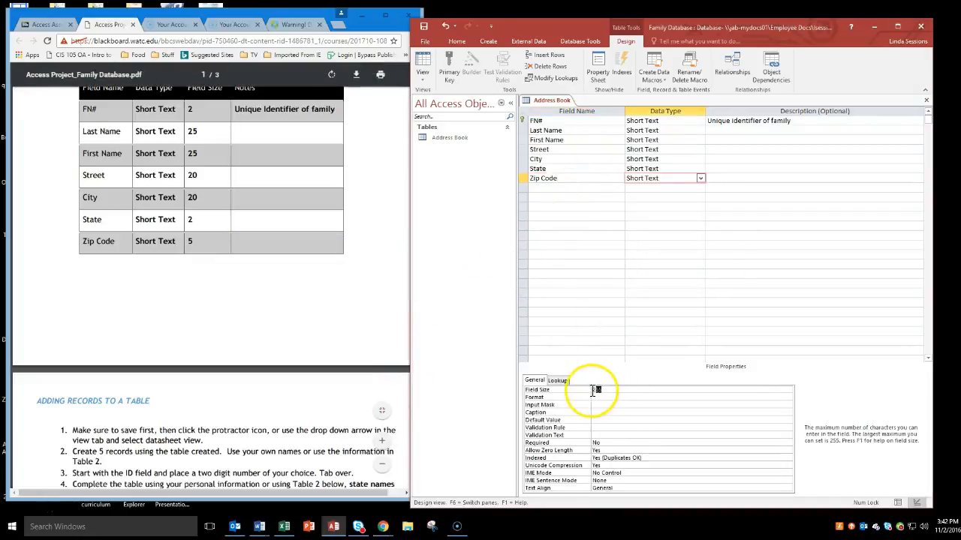
type("5")
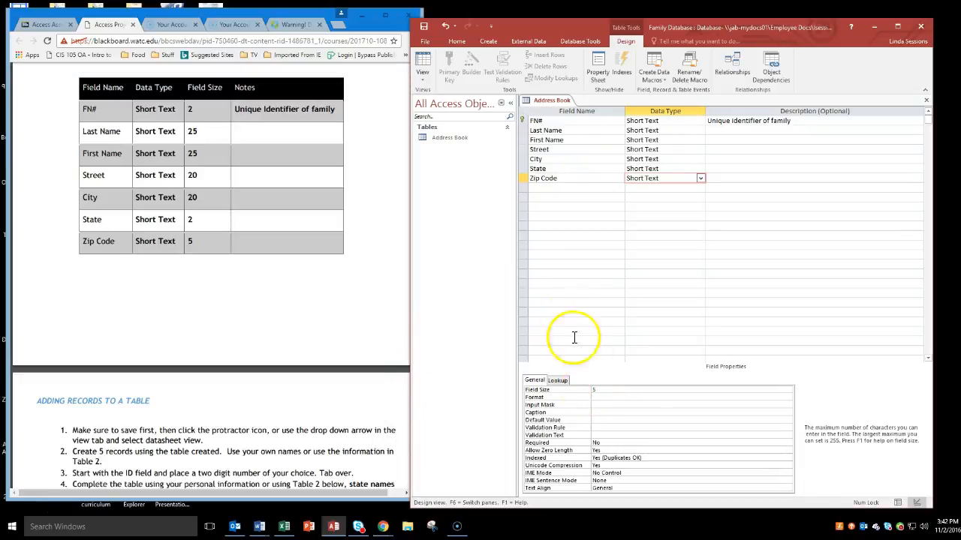
left_click(565, 316)
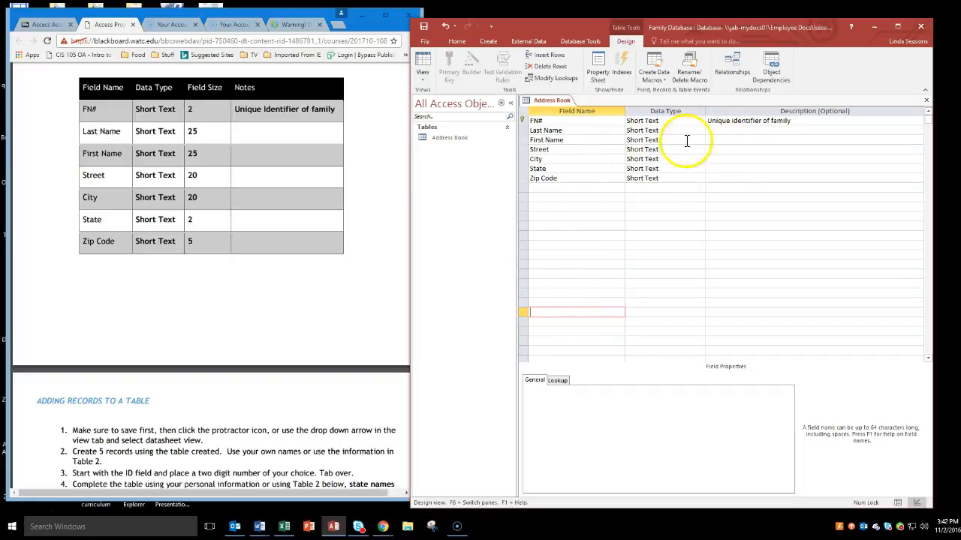
Step: Switch the Address Book table to Datasheet View, saving the table design
left_click(422, 78)
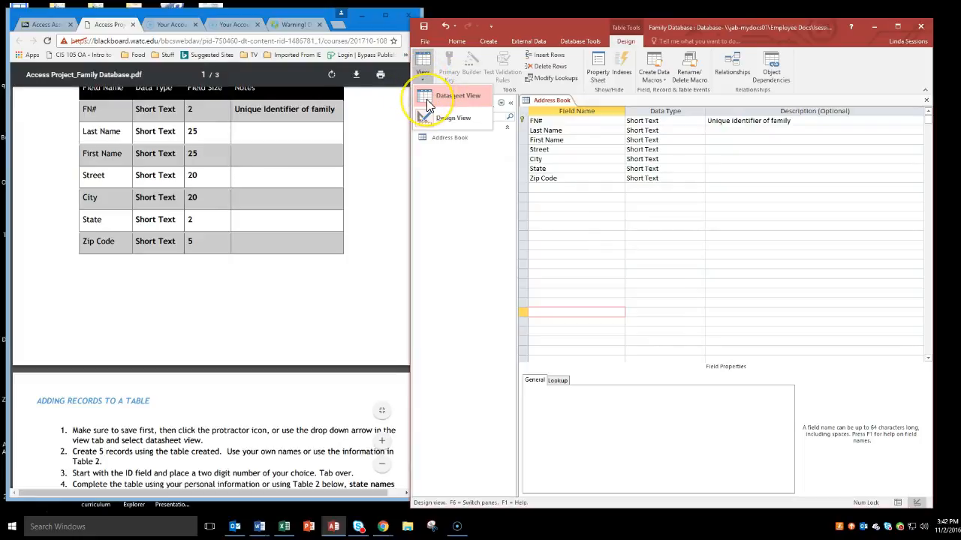
left_click(426, 99)
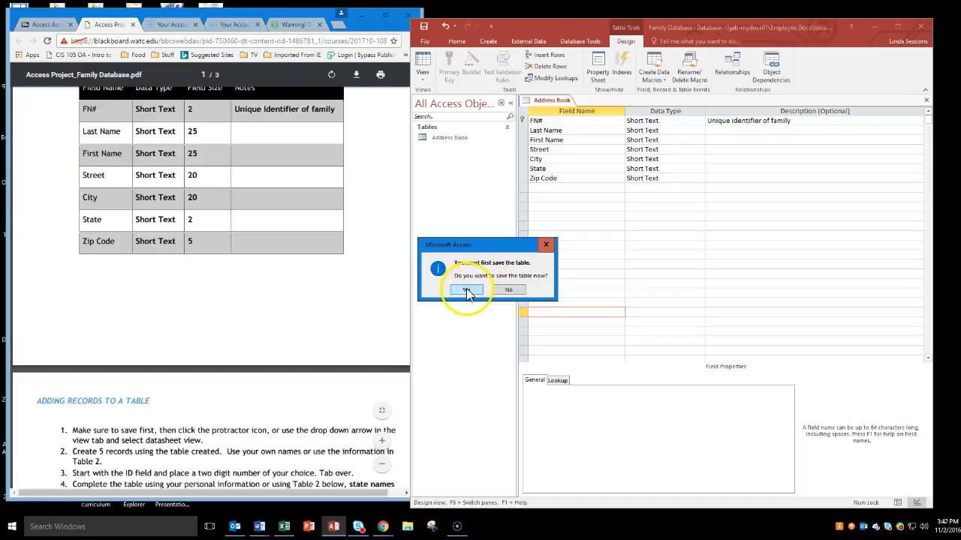
left_click(465, 288)
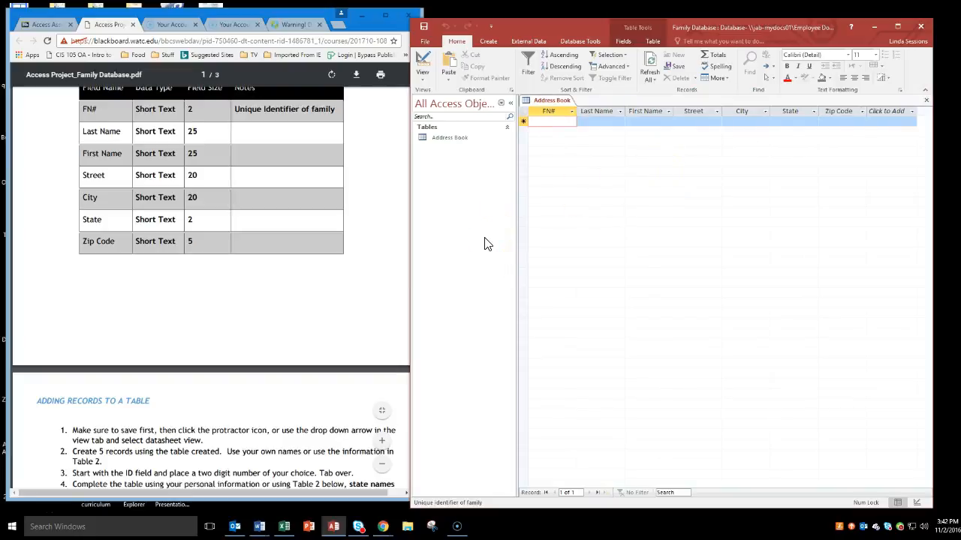
Step: Enter the five family records numbered 10 to 14 into the Address Book table, following Table 2 in the project PDF
left_click(347, 305)
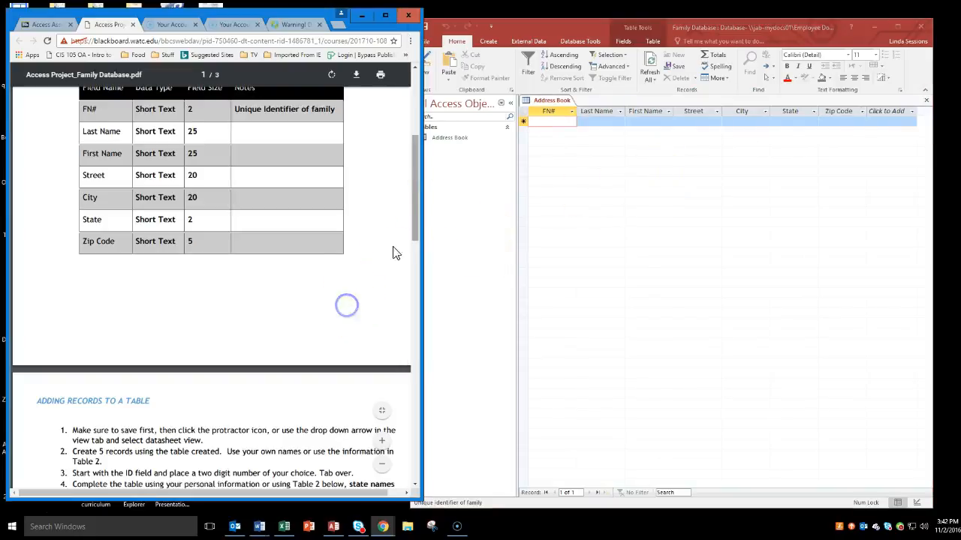
left_click_drag(415, 174, 426, 257)
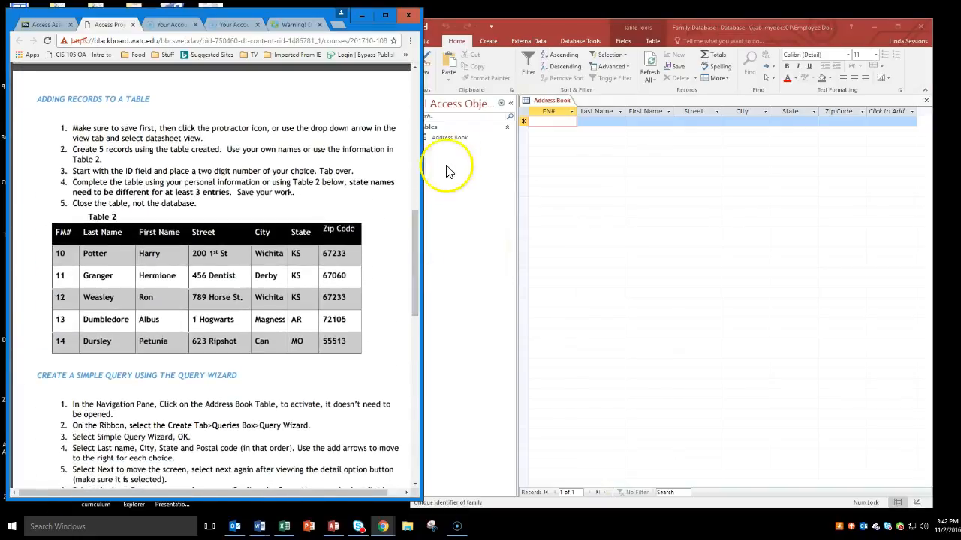
left_click(571, 182)
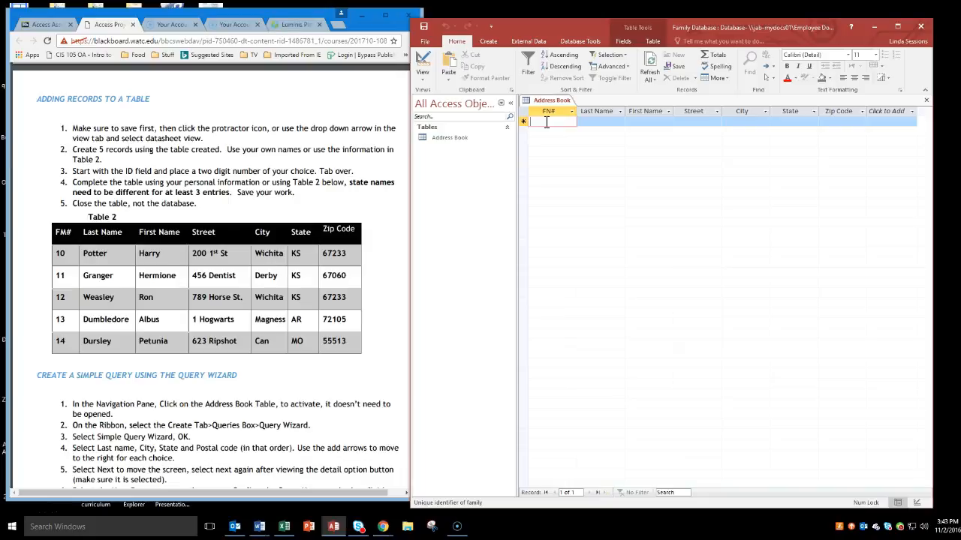
type("10")
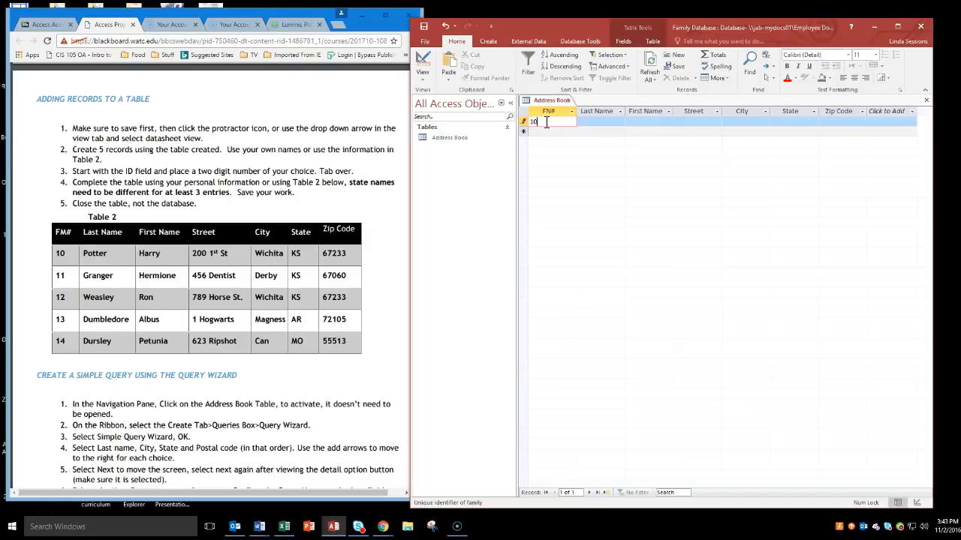
key("Tab")
key("Tab")
type("Harry")
key("Tab")
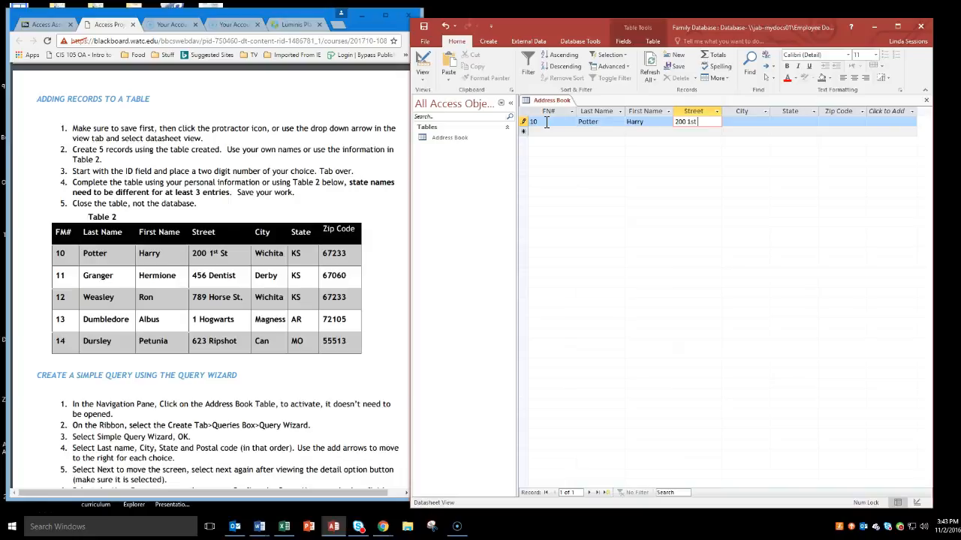
key("Tab")
type("Wichita")
key("Tab")
type("5")
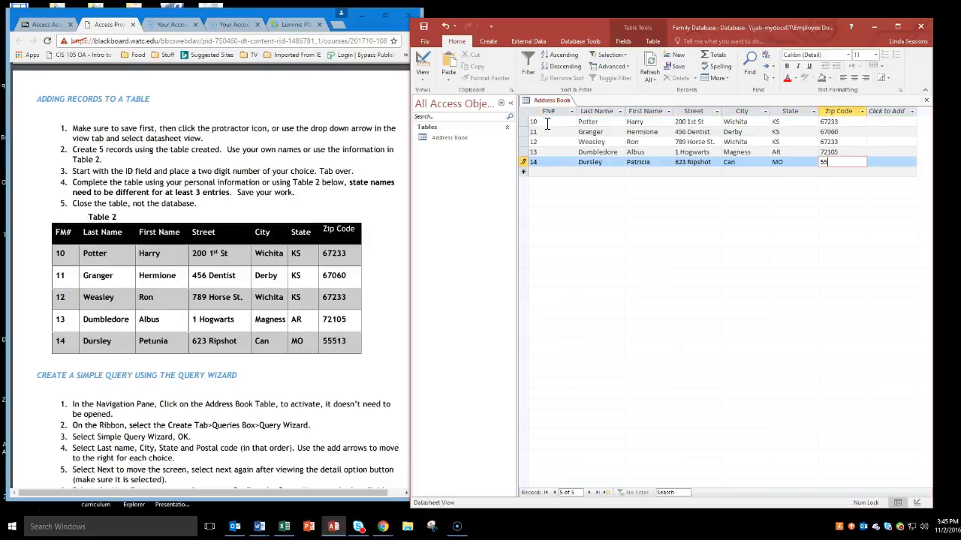
key("Tab")
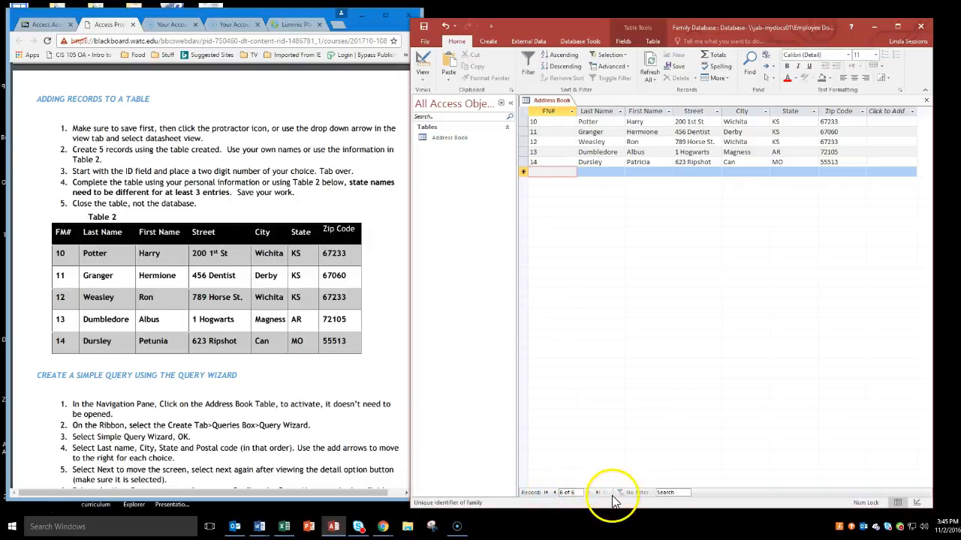
Step: Close the Address Book table while keeping the Family Database open
left_click(384, 344)
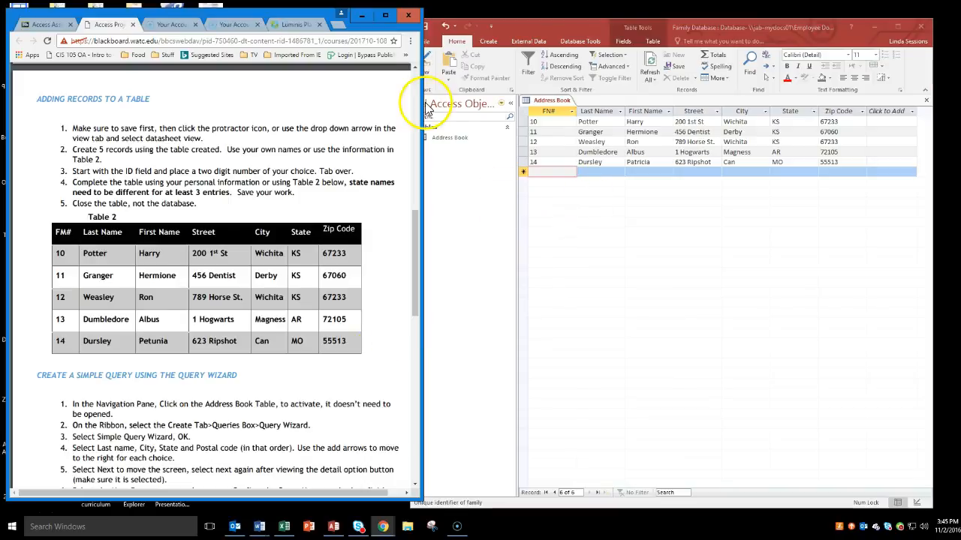
left_click(520, 26)
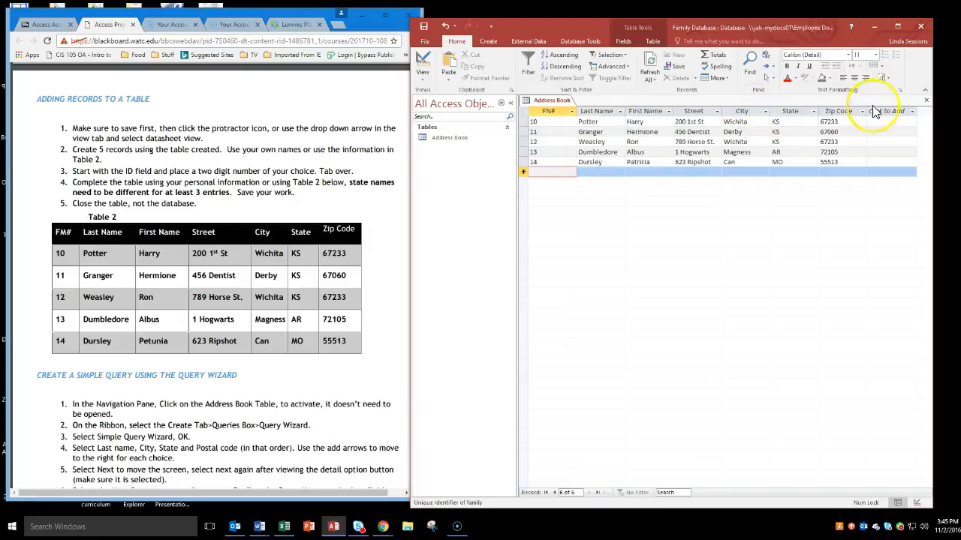
left_click(925, 105)
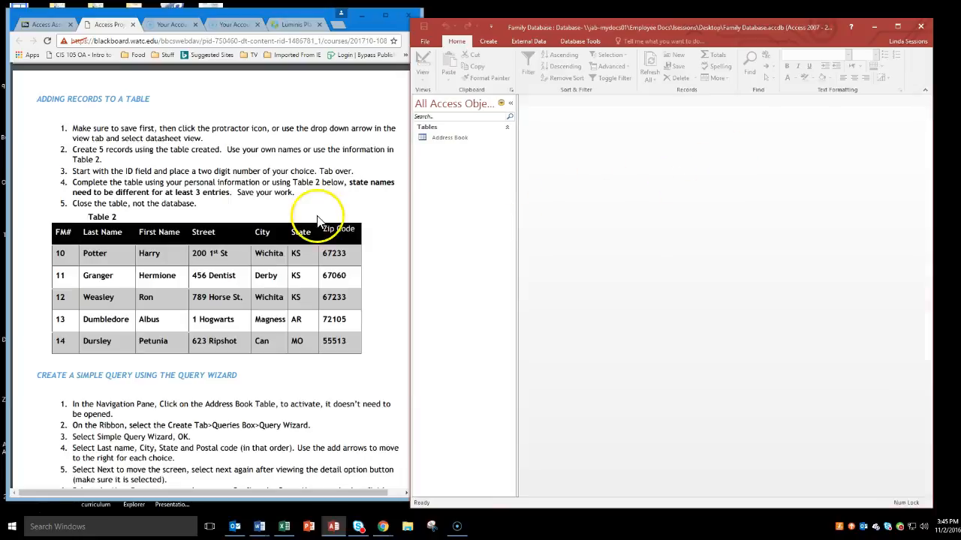